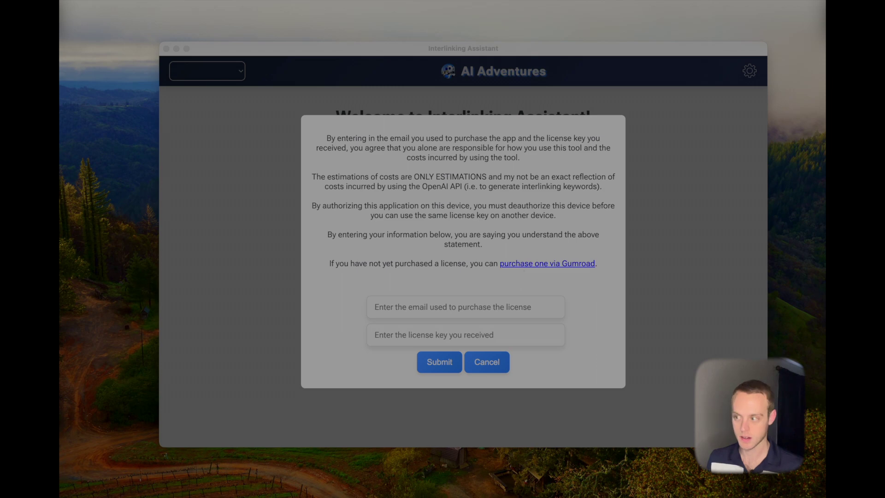
Step: Open the Gumroad purchase page for the Interlinking Assistant license and review the product description and getting-started information
click(576, 264)
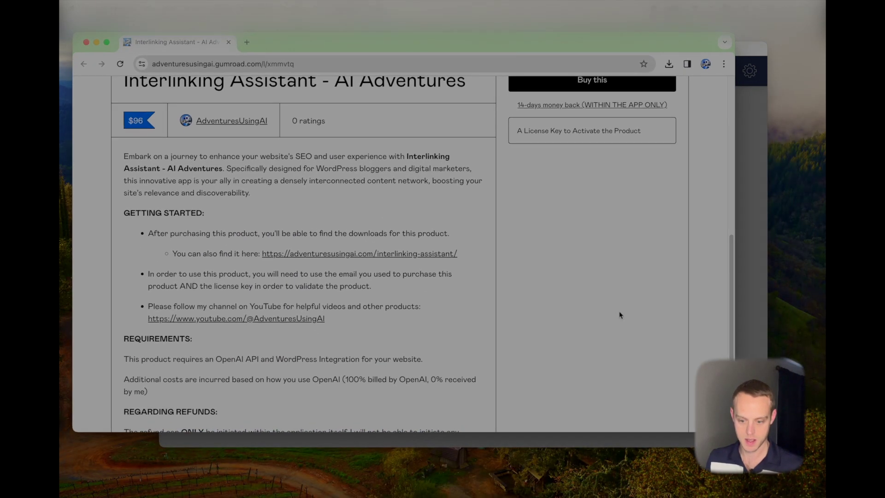
scroll(428, 369, up, 7)
scroll(405, 375, down, 2)
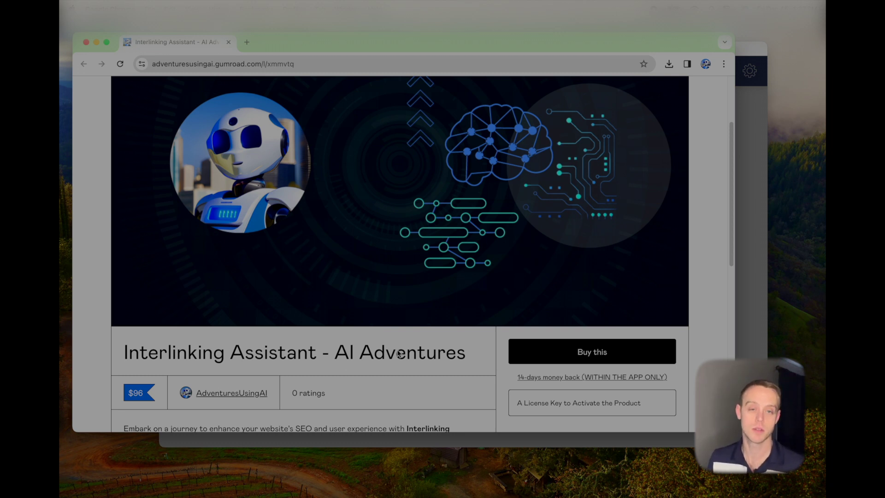
scroll(399, 353, down, 5)
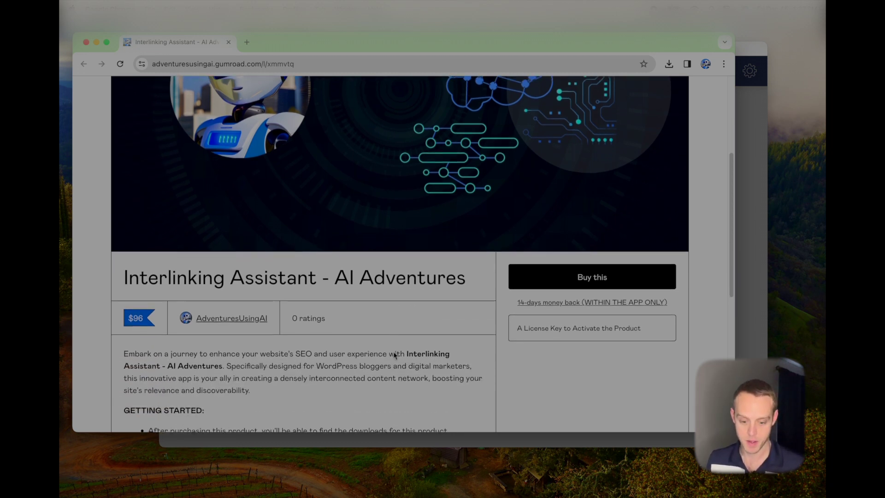
scroll(358, 365, down, 1)
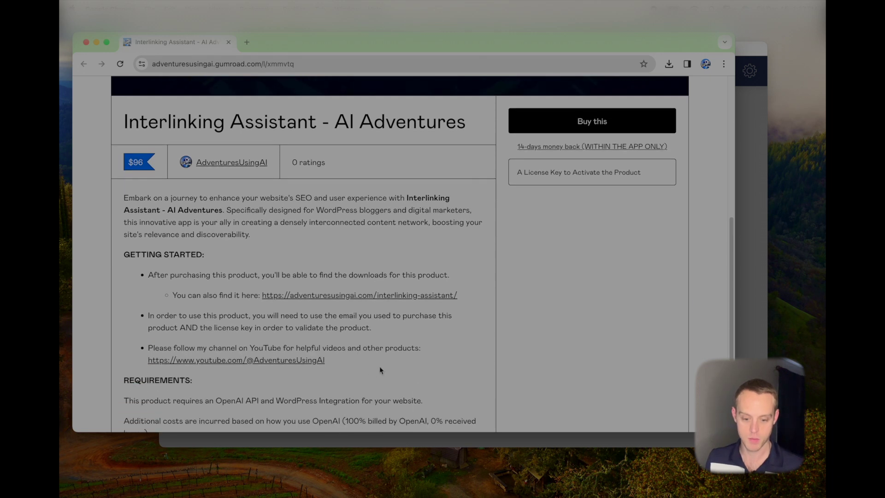
Step: Open the adventuresusingai.com/interlinking-assistant/ page and look over its Windows and Mac download links
click(346, 295)
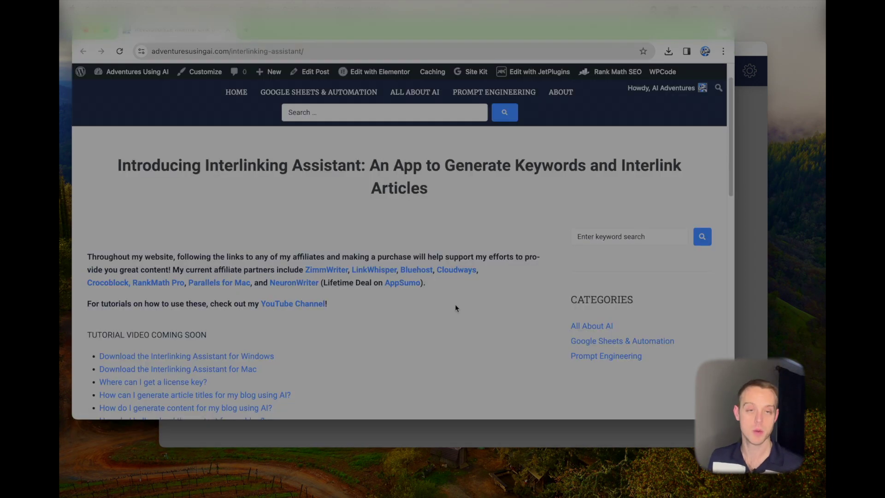
scroll(456, 308, down, 3)
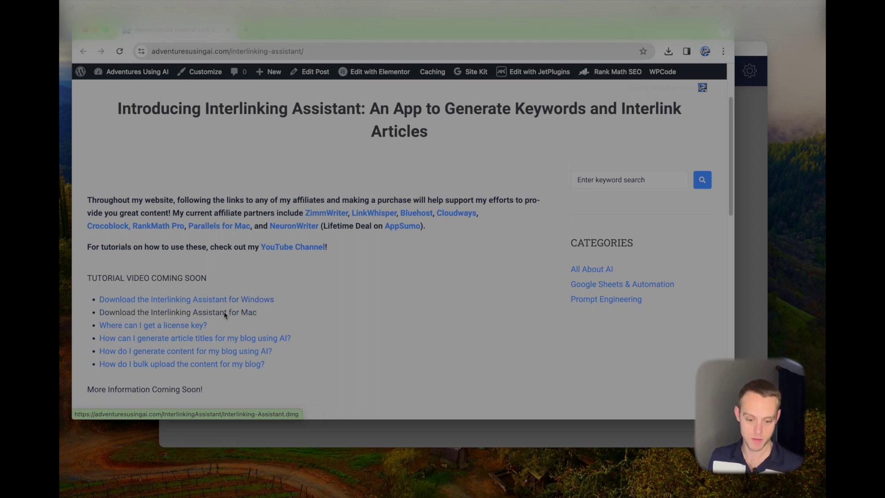
scroll(215, 298, down, 1)
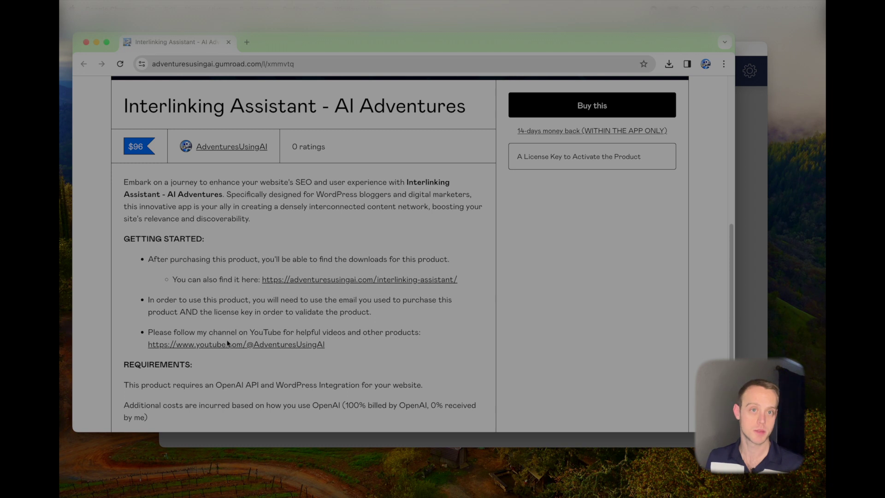
Step: Read the requirements and refund terms on the Gumroad product page
scroll(237, 285, down, 3)
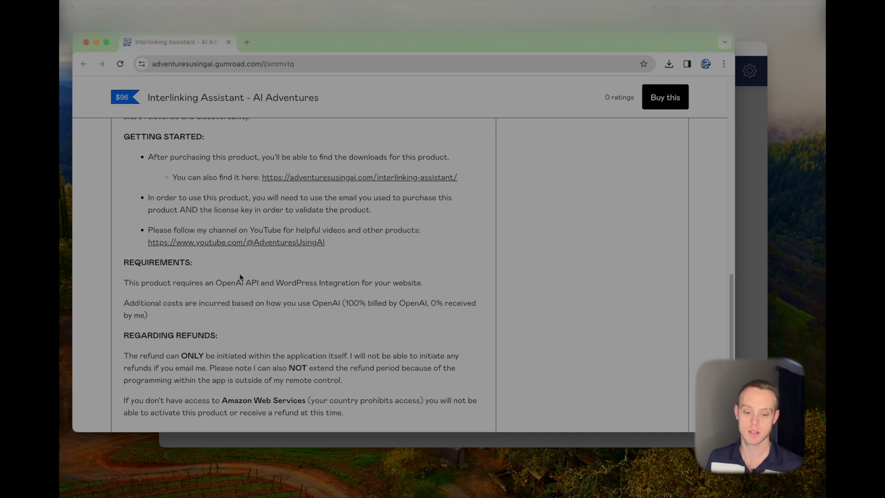
scroll(241, 277, down, 2)
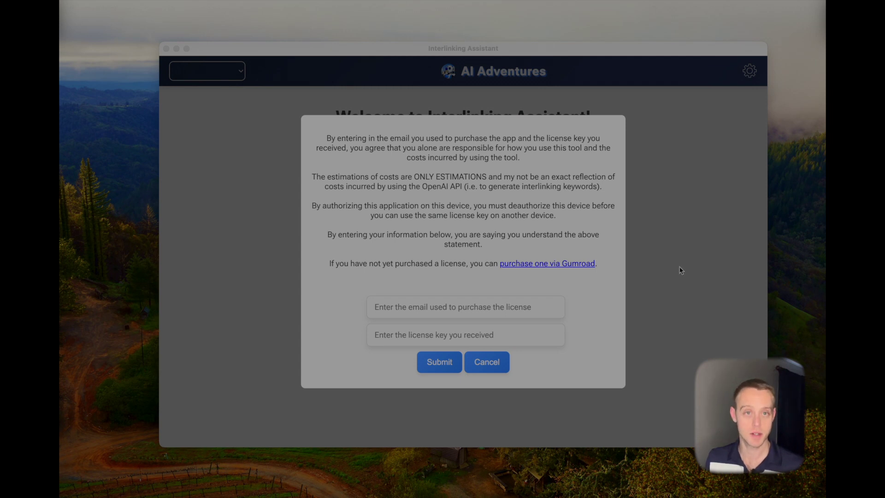
Step: Authorize the device in Interlinking Assistant with the purchase email and the license key
click(401, 307)
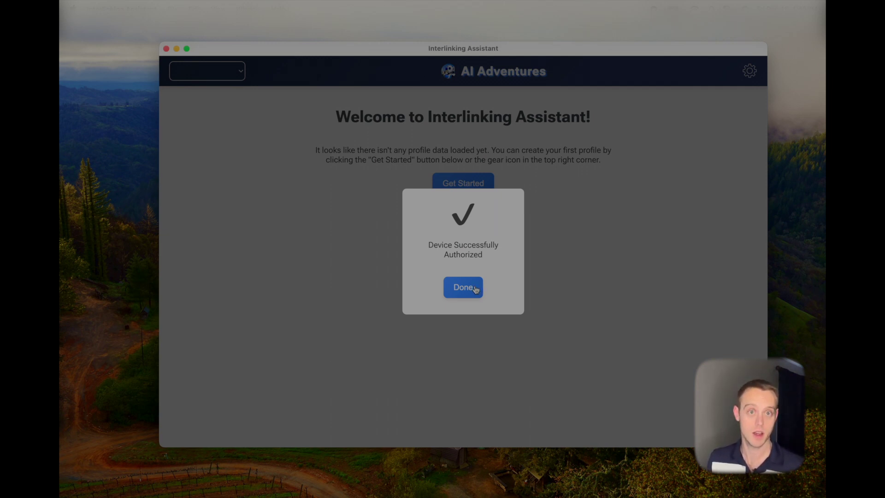
click(475, 289)
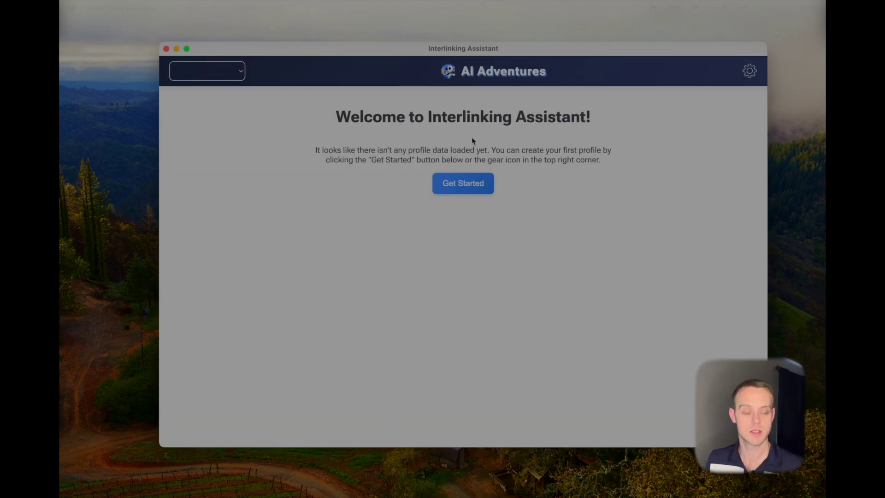
Step: Start creating the first profile and name it BlogBoostSEO
click(458, 185)
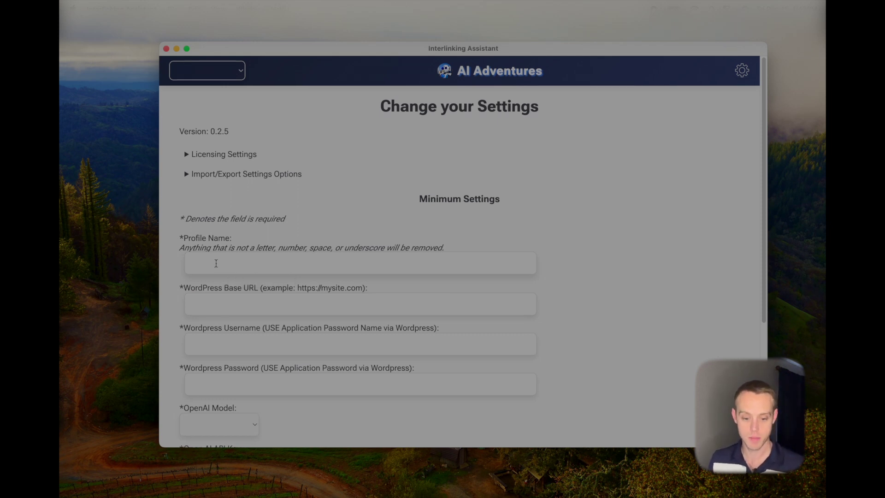
scroll(221, 265, down, 3)
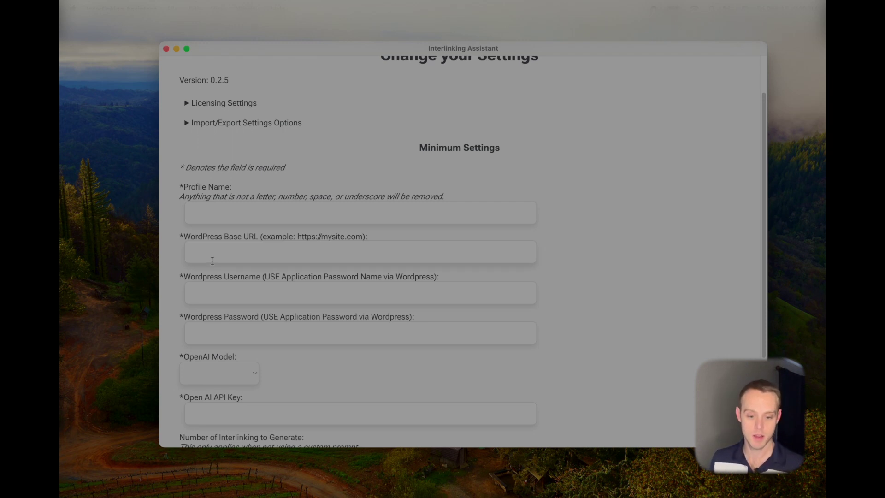
click(204, 218)
text(Blo)
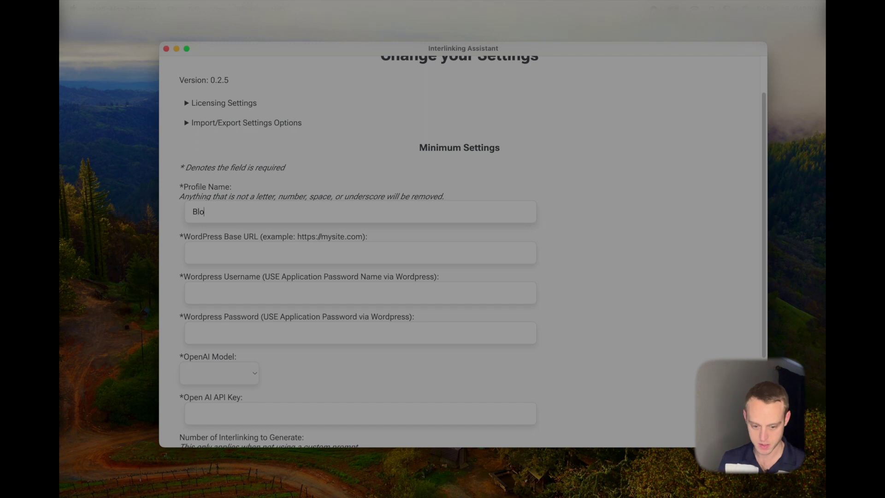
text(gBoostSEO)
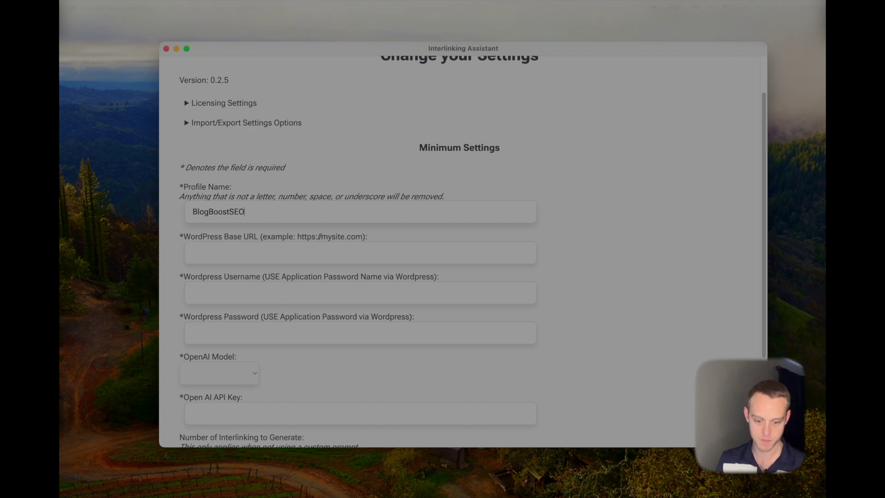
click(320, 244)
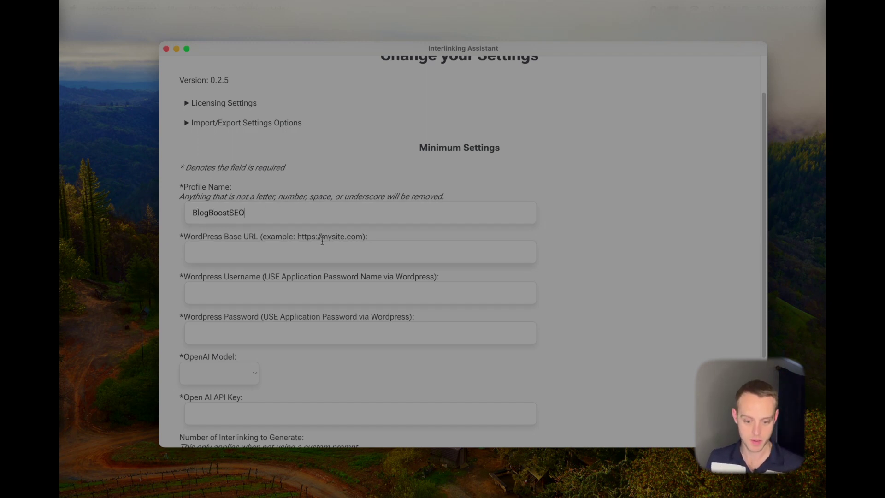
drag(322, 242, 298, 243)
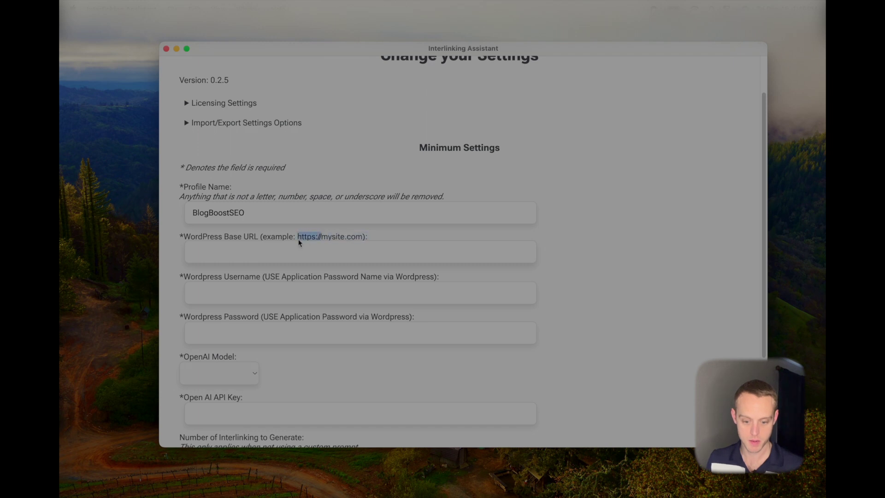
click(256, 253)
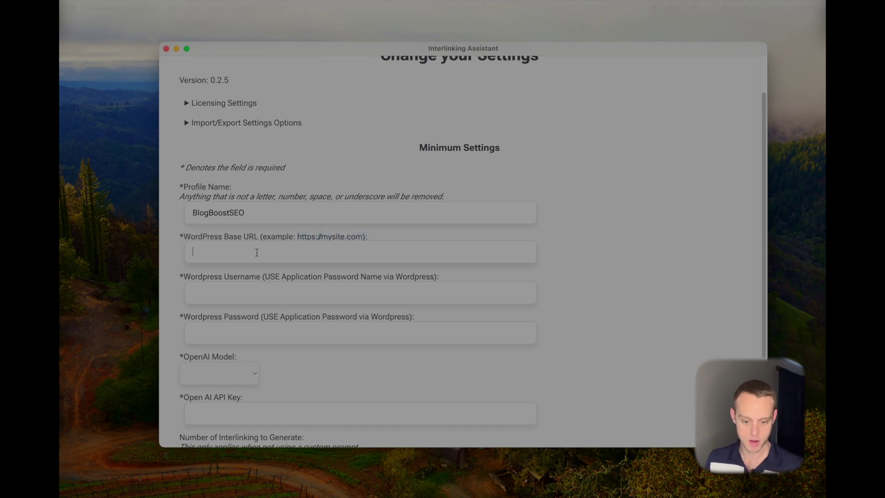
text(https://)
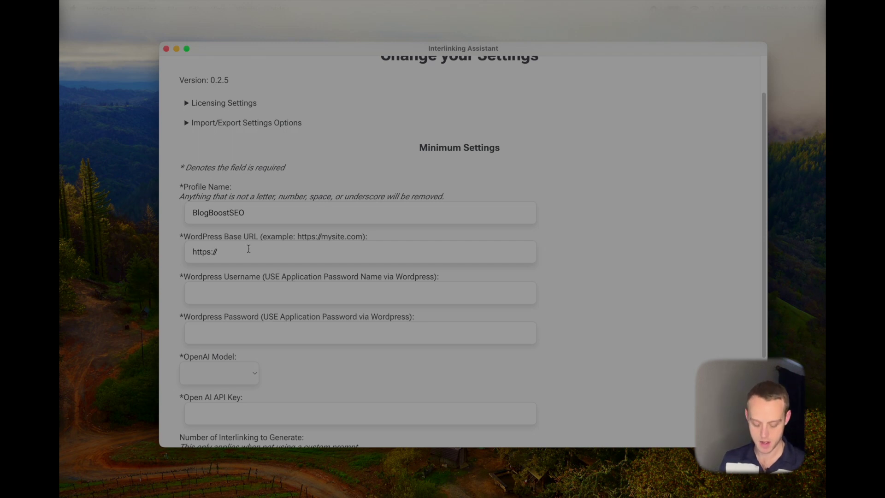
text(BlogBoostS)
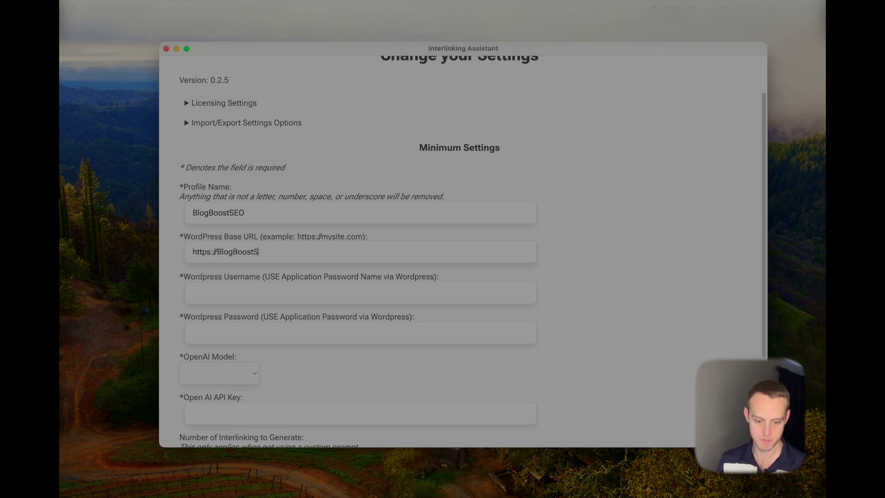
text(EO.com)
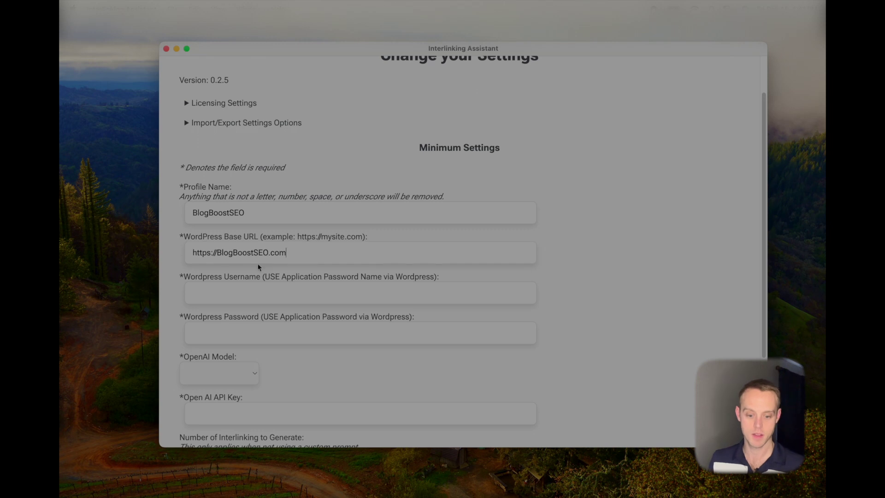
Step: Review the WordPress application password requirements and the available OpenAI model choices for the profile
scroll(234, 288, down, 1)
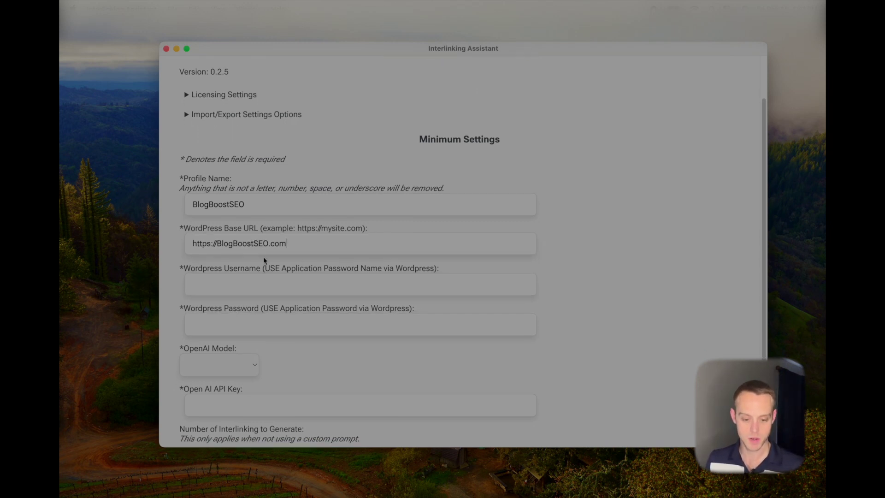
drag(264, 269, 382, 273)
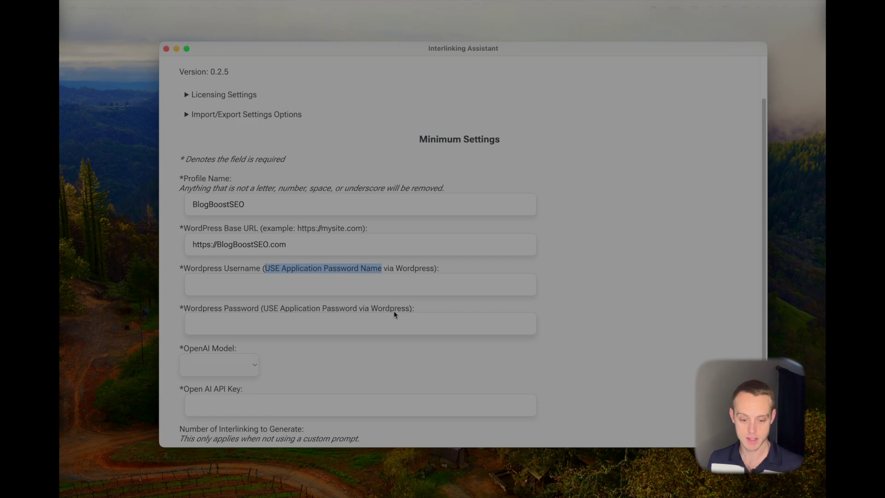
scroll(394, 314, down, 3)
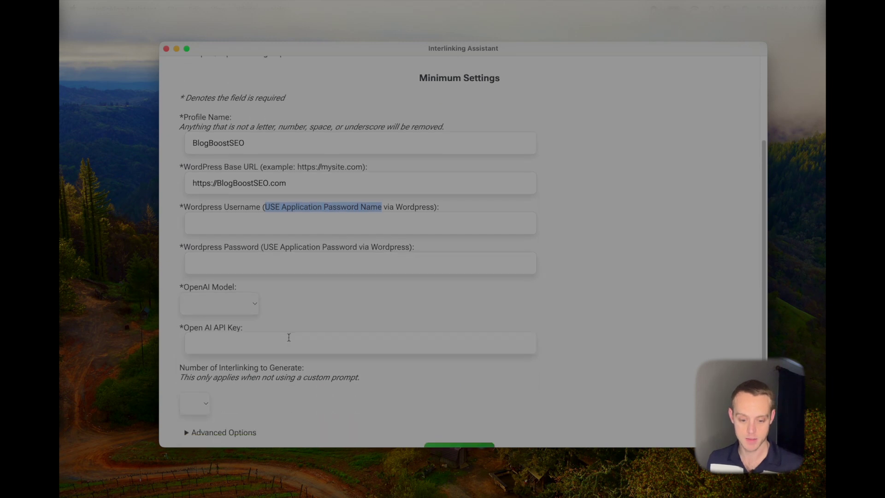
click(213, 304)
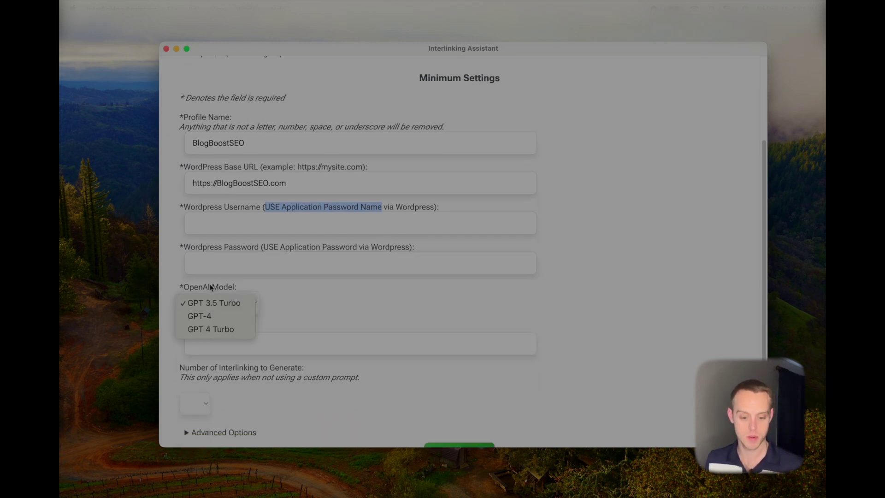
click(310, 300)
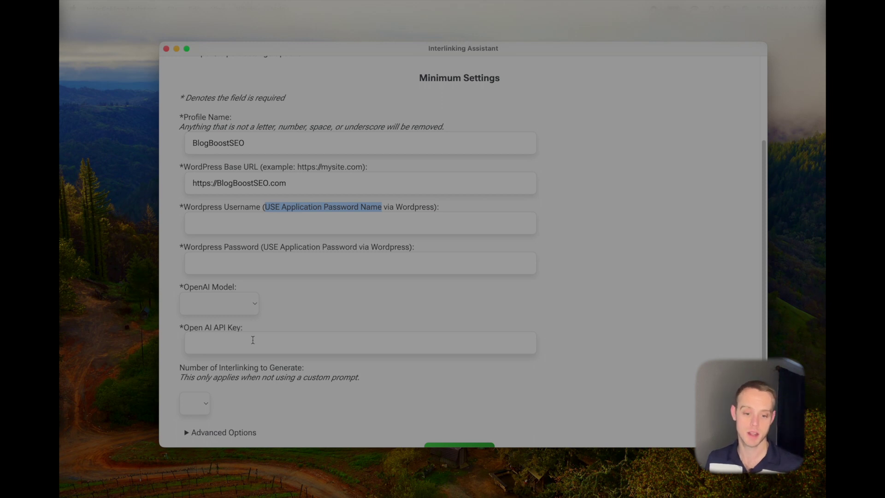
Step: Complete the profile with the WordPress username, application password, GPT 3.5 Turbo, OpenAI API key and 1 interlink to generate, and save the settings
scroll(253, 339, up, 1)
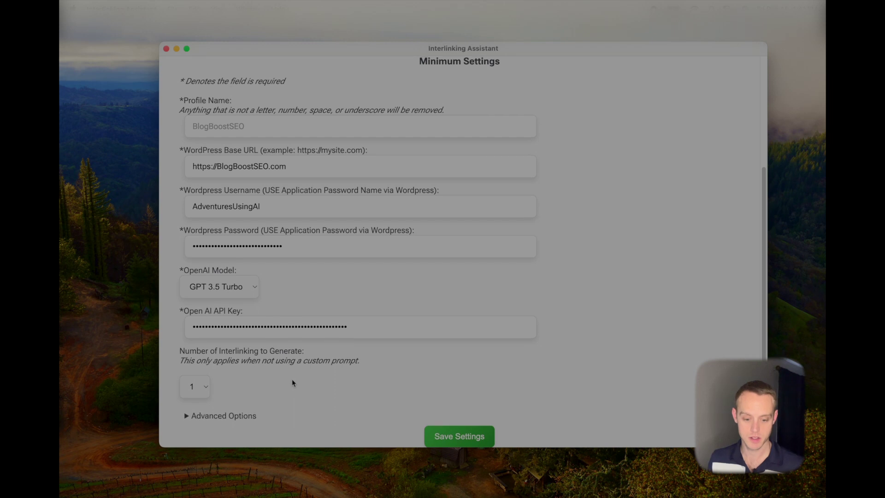
scroll(290, 383, down, 2)
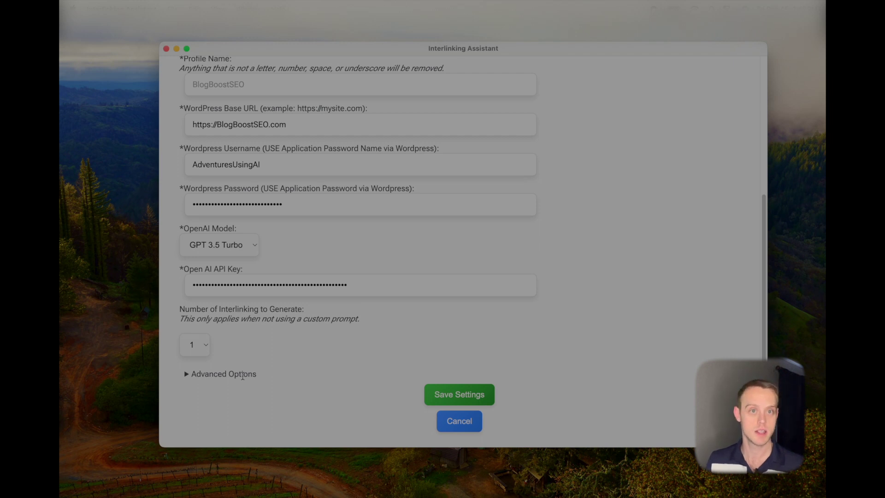
click(446, 394)
click(460, 277)
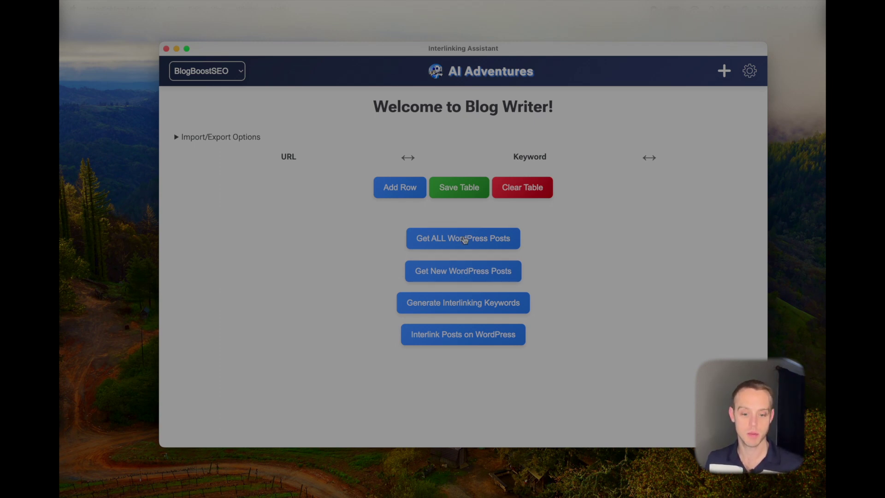
Step: Fetch the new WordPress posts into the table and generate interlinking keywords for them
click(466, 271)
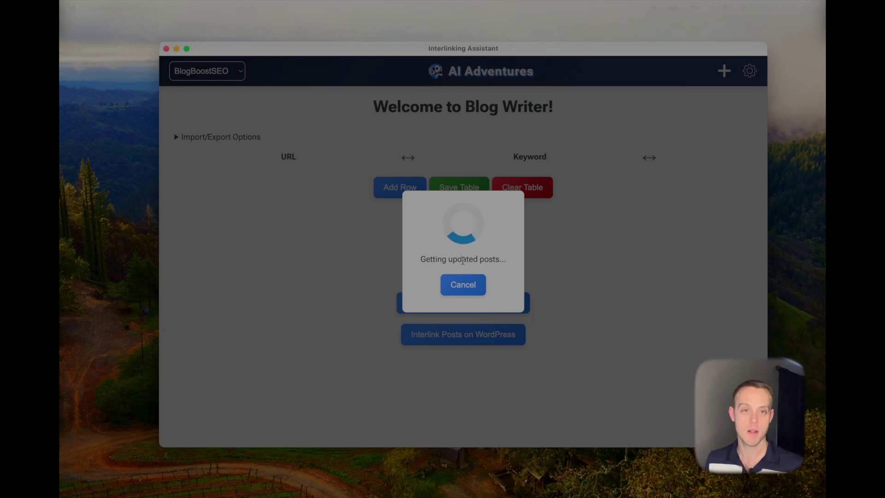
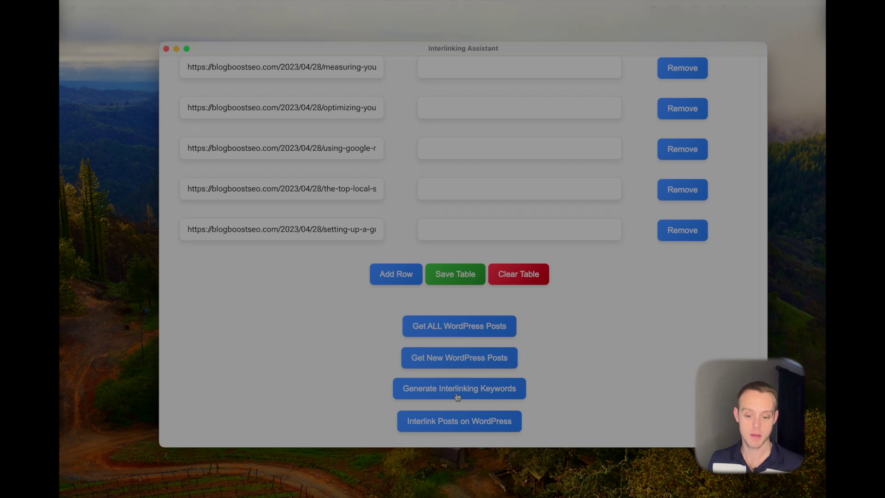
click(458, 397)
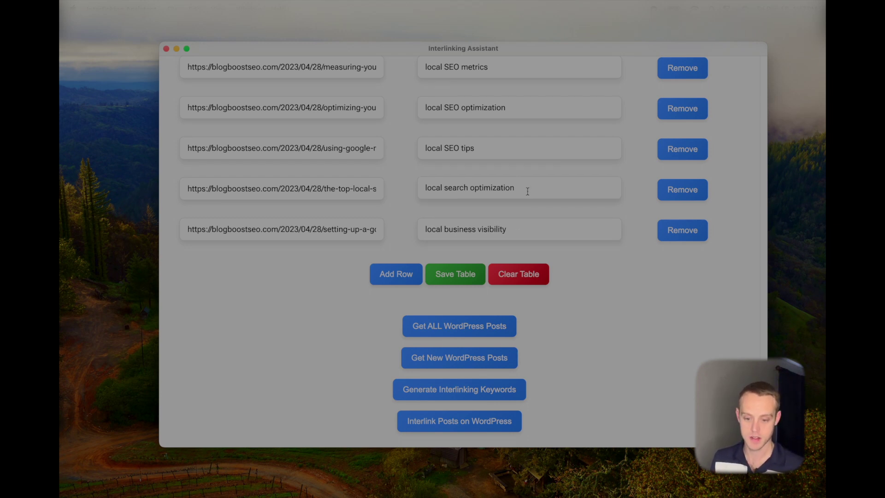
Step: Examine the keywords generated for the using-google and the-top-local post URLs
click(485, 151)
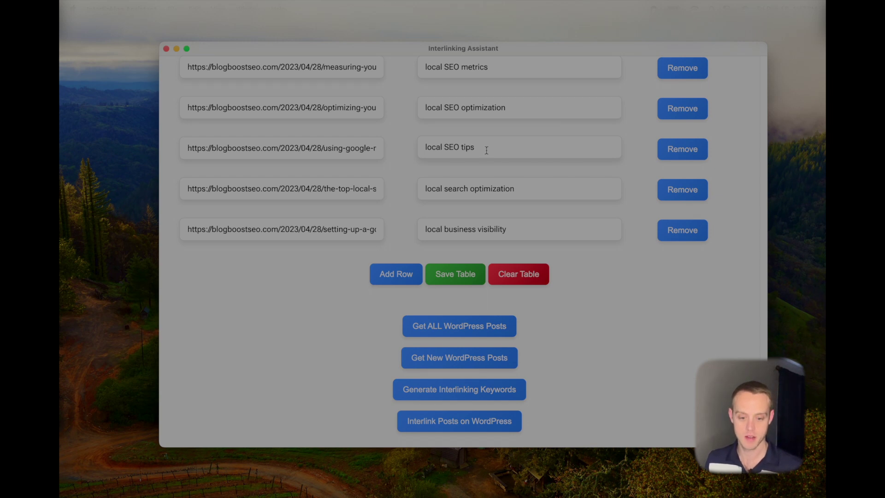
triple_click(447, 153)
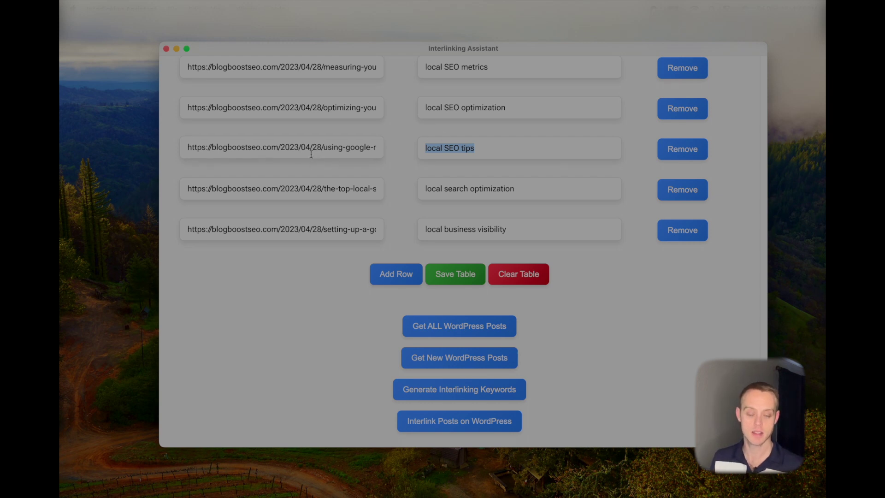
drag(516, 188, 398, 185)
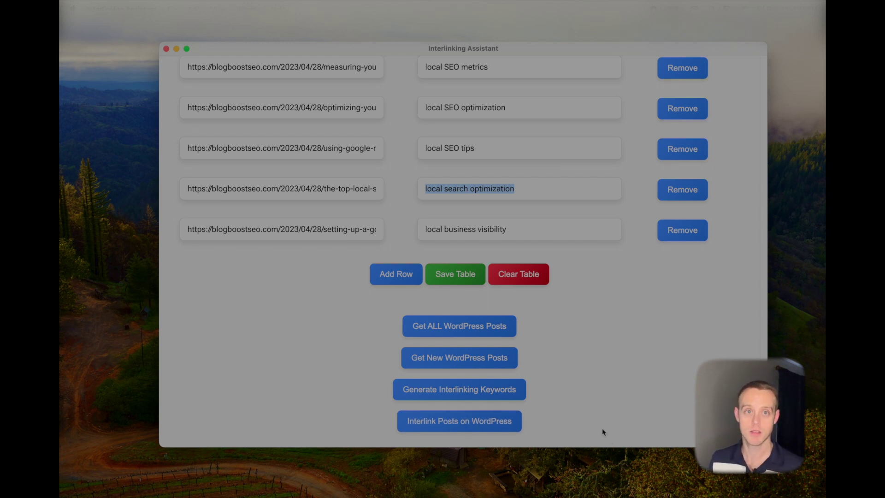
Step: Duplicate the BlogBoostSEO profile as BlogBoostSEO_copy and save the settings
scroll(638, 349, up, 10)
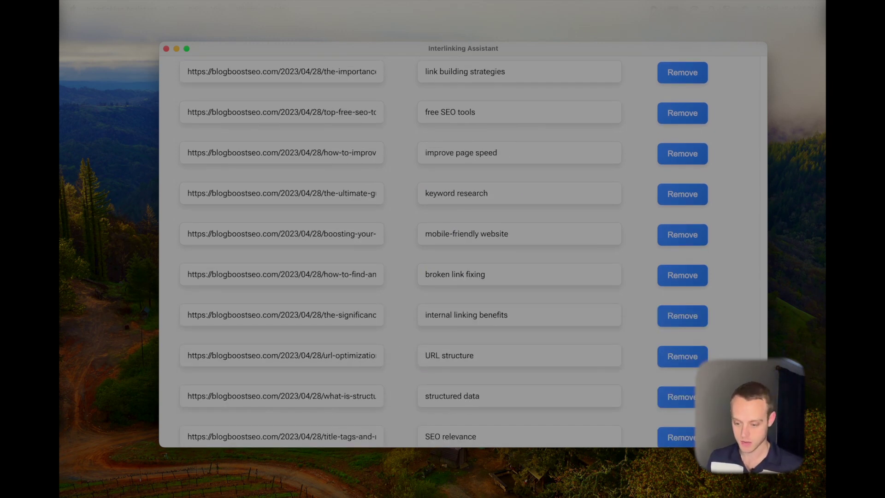
scroll(754, 111, up, 15)
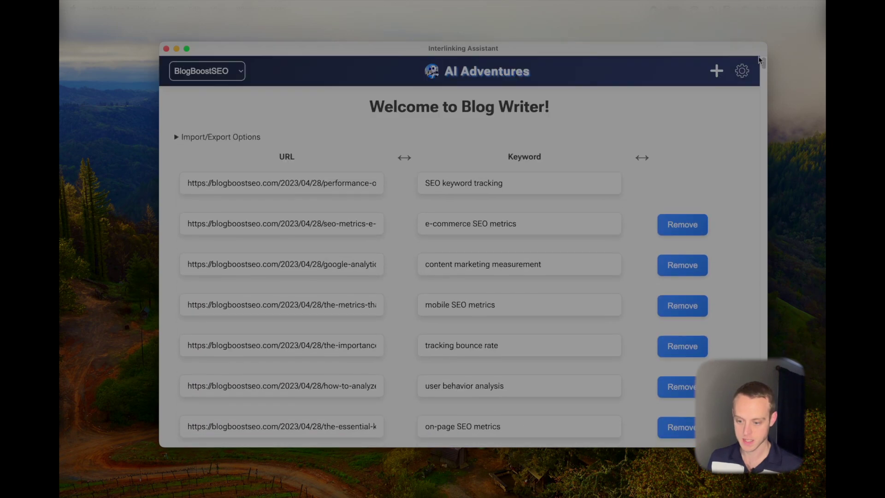
click(742, 69)
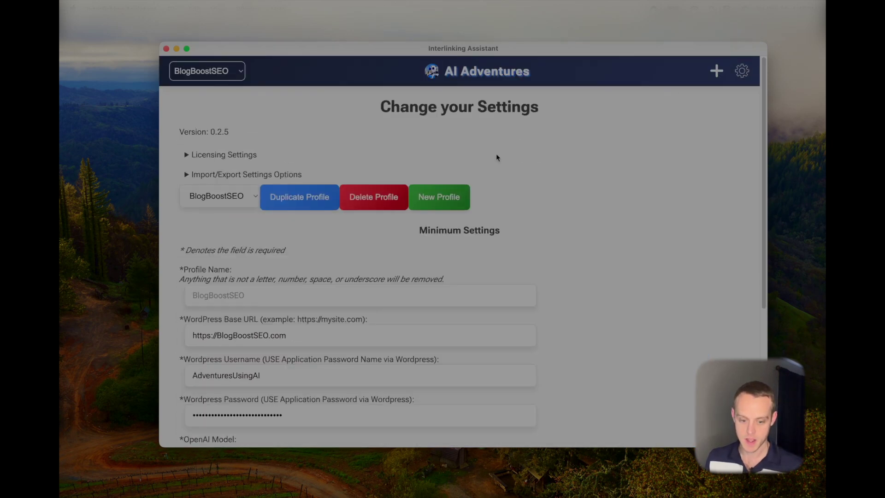
scroll(566, 283, down, 3)
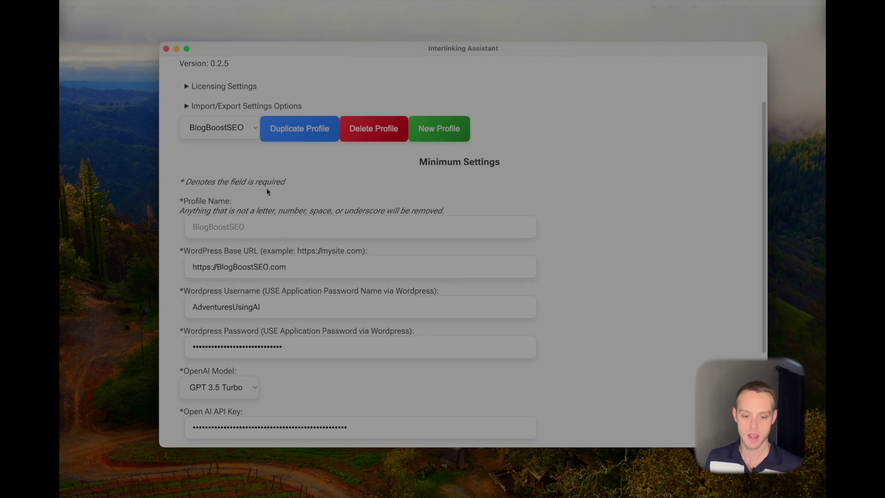
click(289, 134)
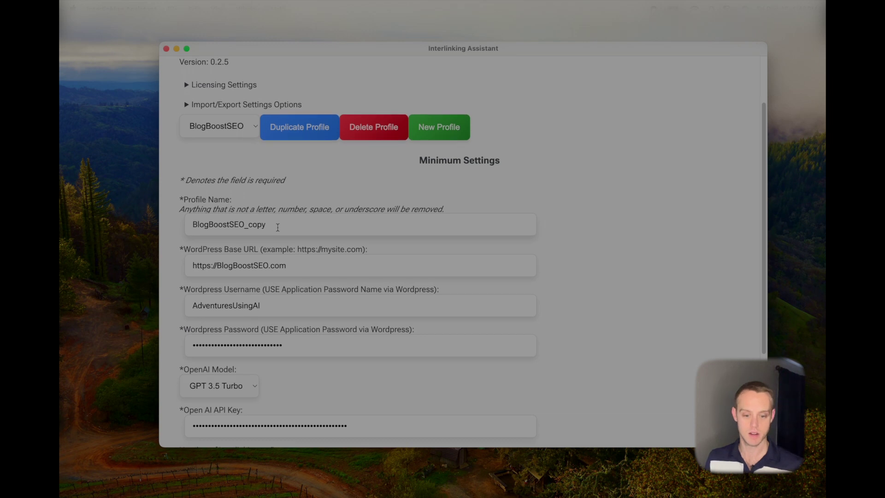
scroll(278, 227, down, 5)
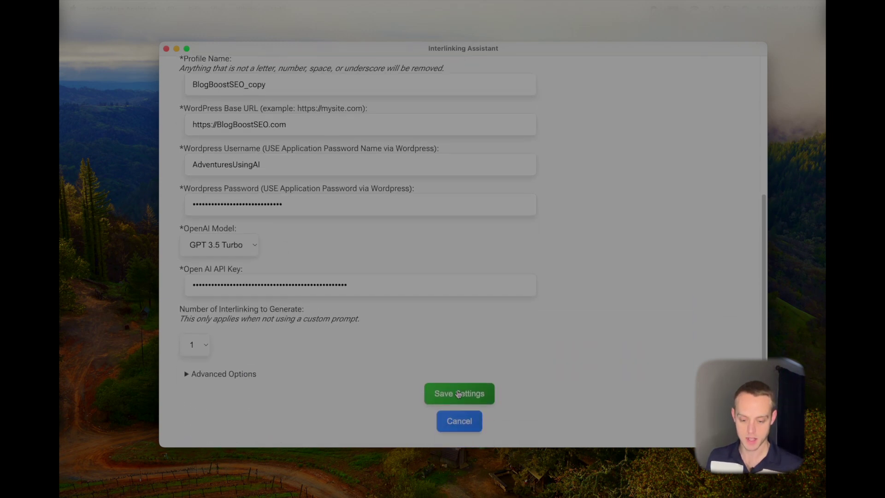
click(459, 393)
click(460, 279)
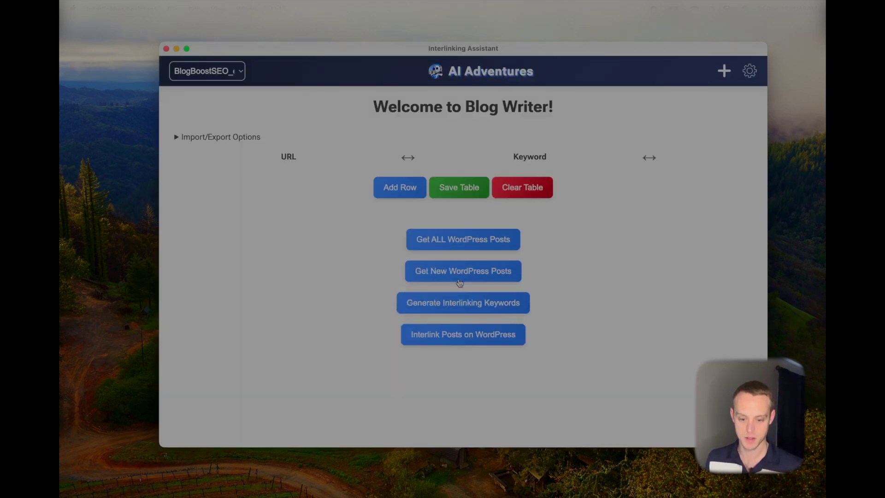
Step: Switch to the BlogBoostSEO profile to view its table, and return to the BlogBoostSEO_copy profile
click(233, 74)
click(230, 62)
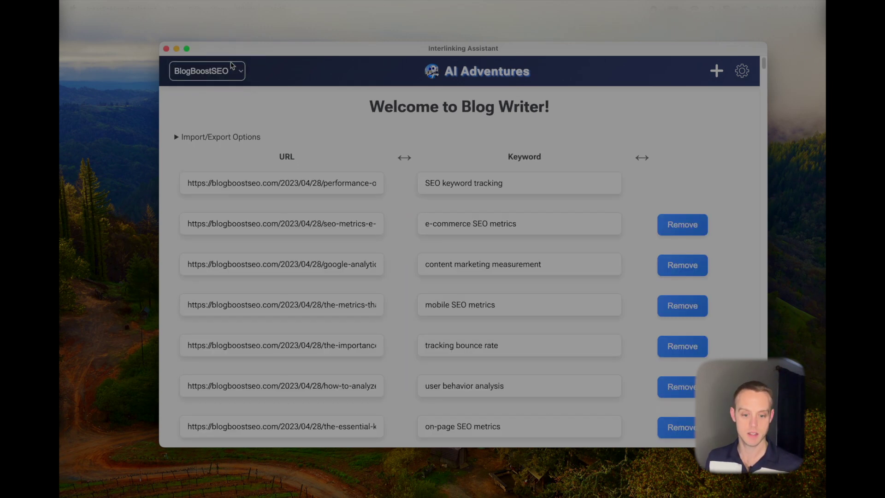
click(229, 71)
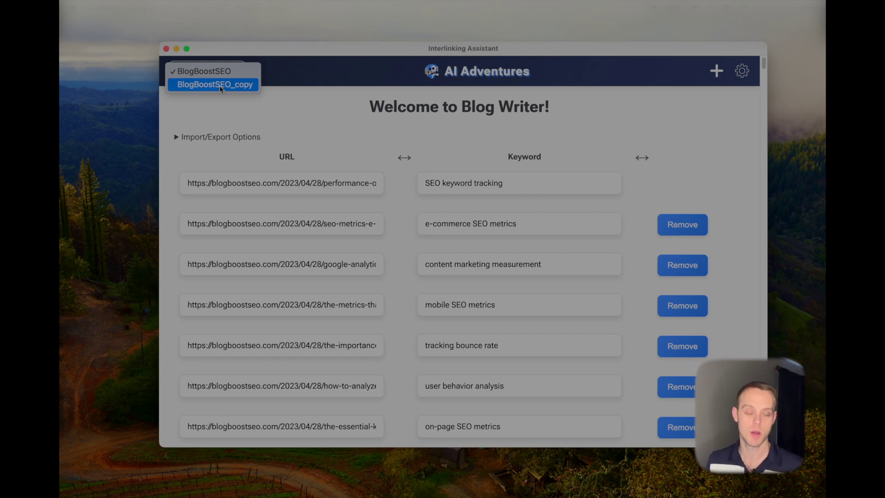
click(219, 85)
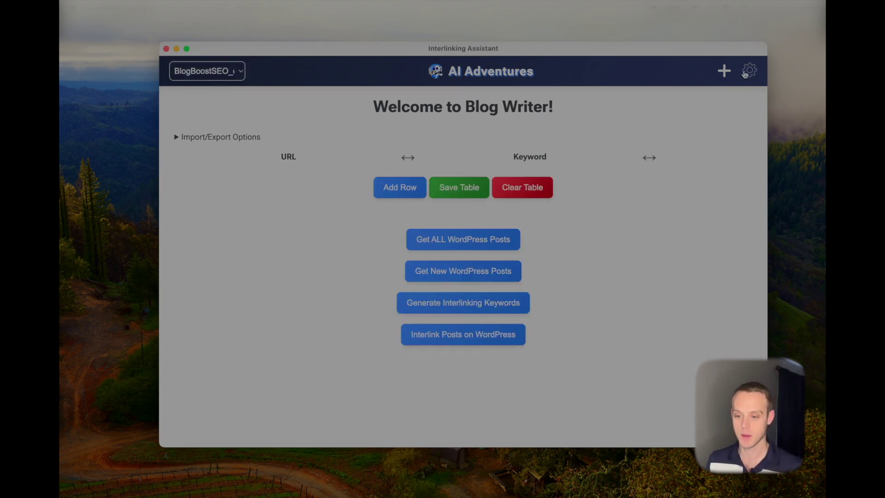
Step: Enable the get ALL WordPress Posts button and same-category-only interlinking in the BlogBoostSEO_copy profile's advanced options, and save the settings
click(748, 70)
click(217, 196)
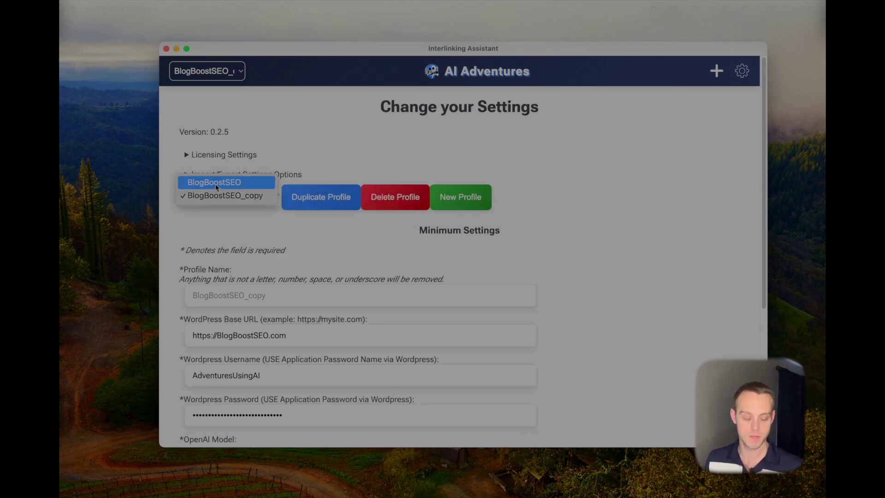
click(391, 248)
scroll(391, 249, down, 5)
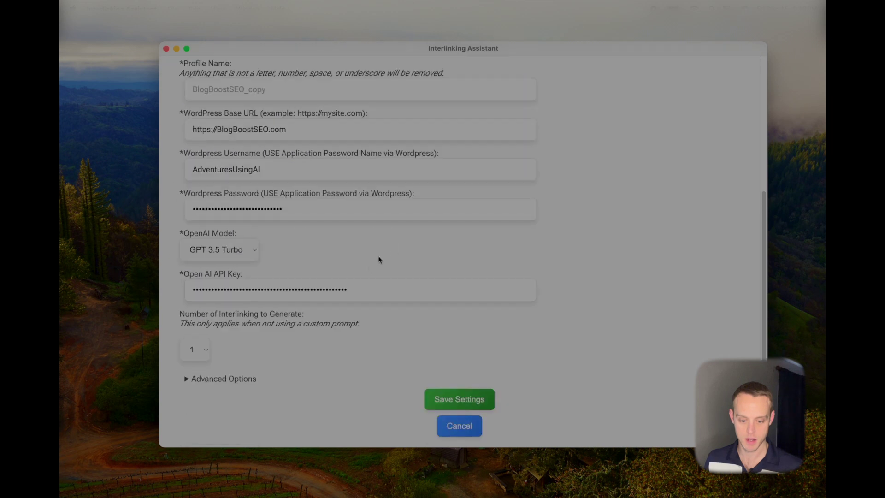
click(236, 379)
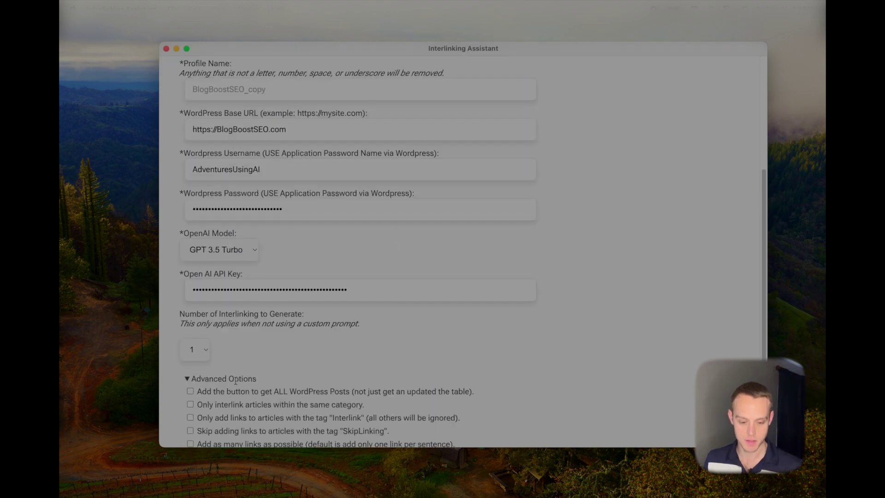
scroll(282, 204, down, 3)
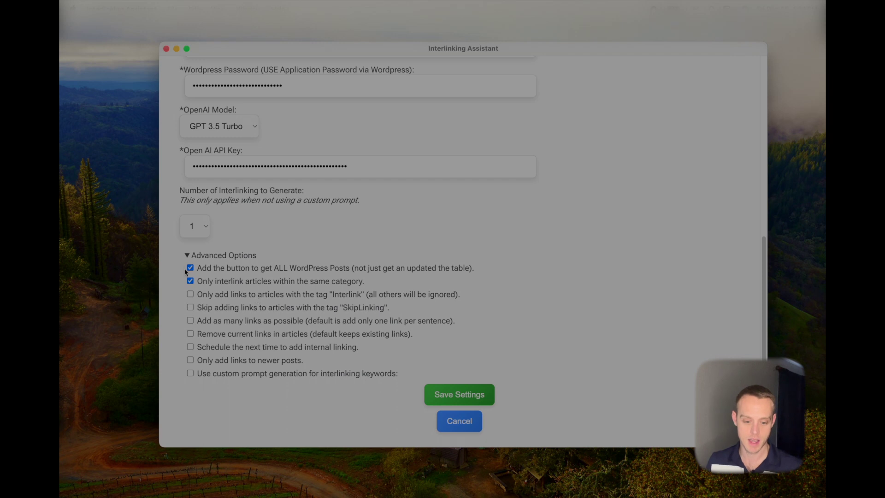
click(450, 399)
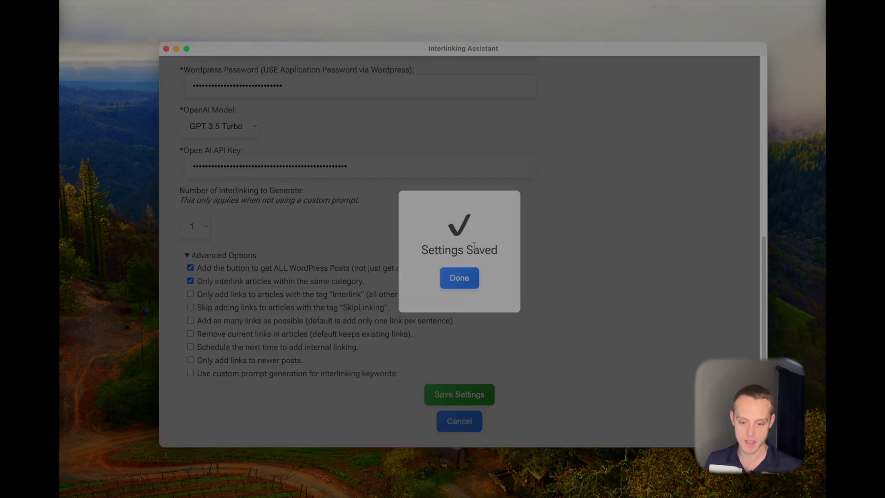
click(457, 282)
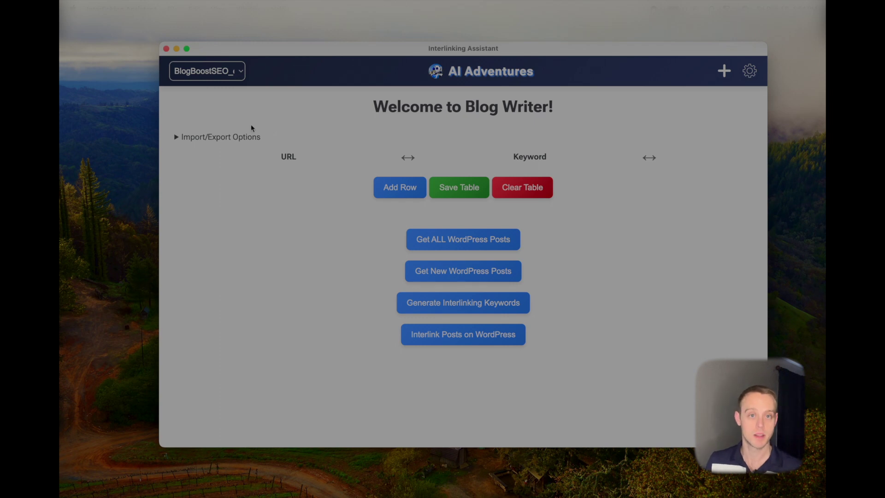
Step: Open a second Interlinking Assistant window, reposition it over the first one, and close it
click(728, 76)
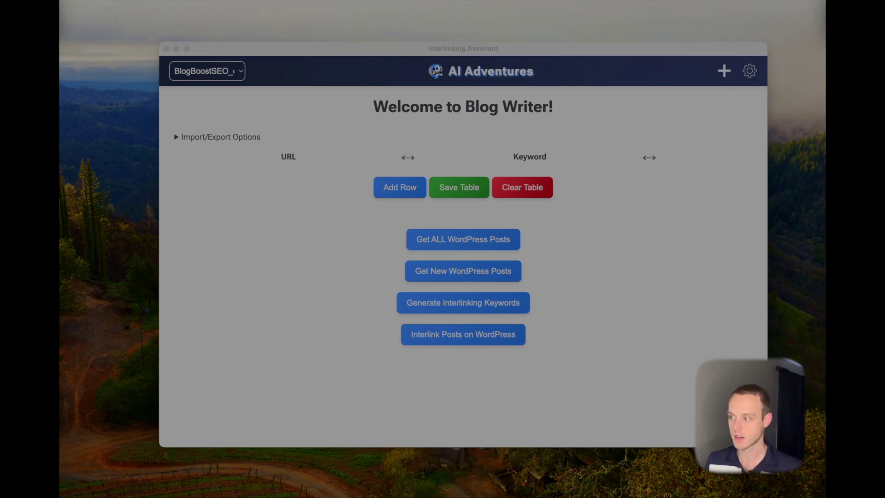
drag(549, 164, 373, 93)
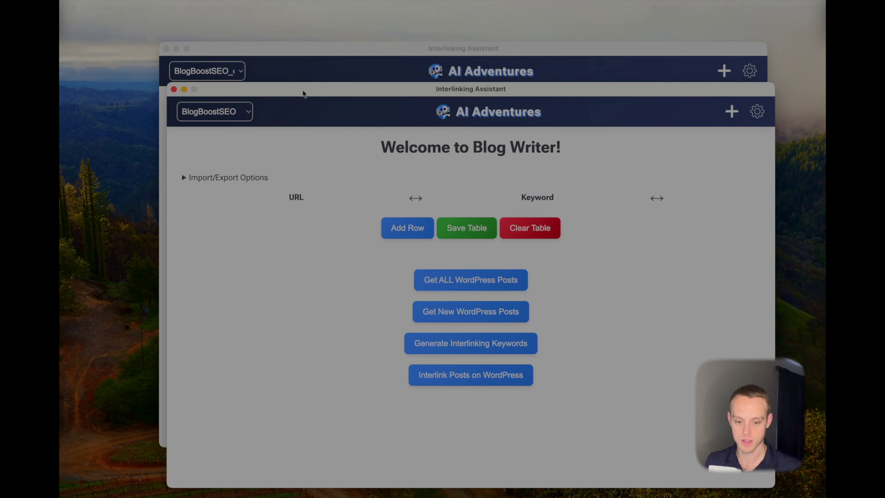
click(173, 89)
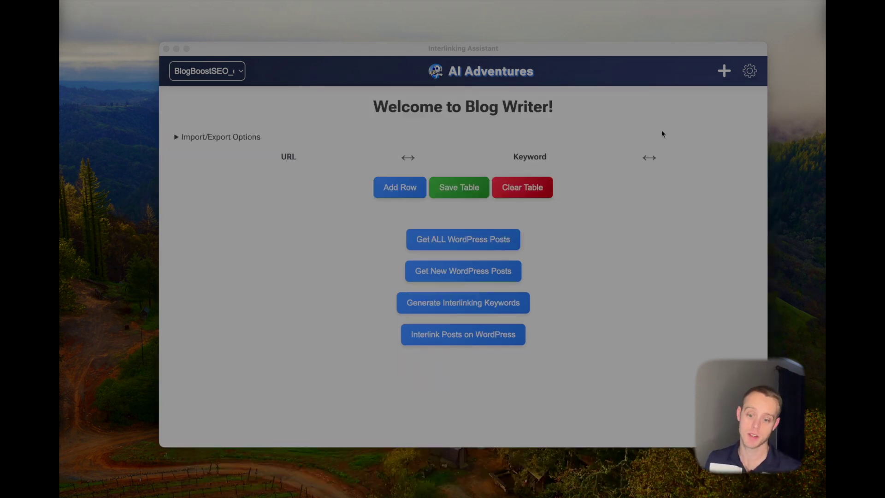
Step: Review the SkipLinking tag and one-link-per-sentence notes in the profile's advanced options, and enable adding as many links as possible
click(724, 71)
scroll(253, 381, down, 5)
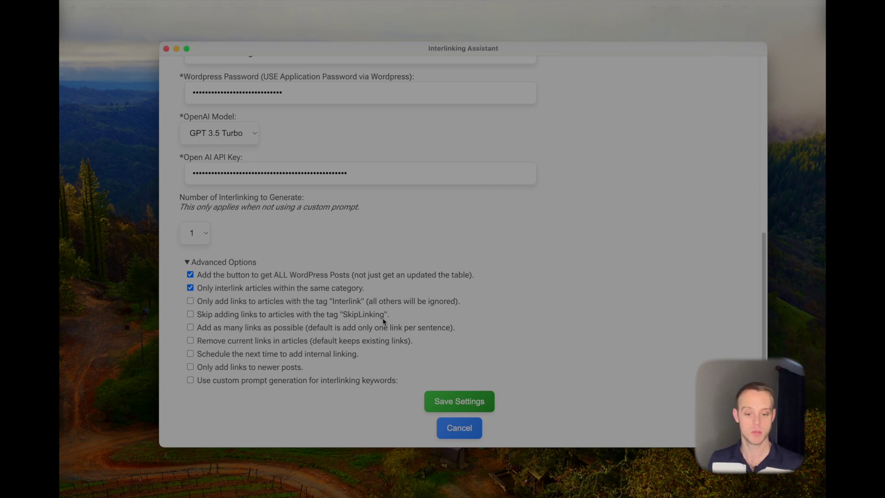
drag(384, 319, 362, 318)
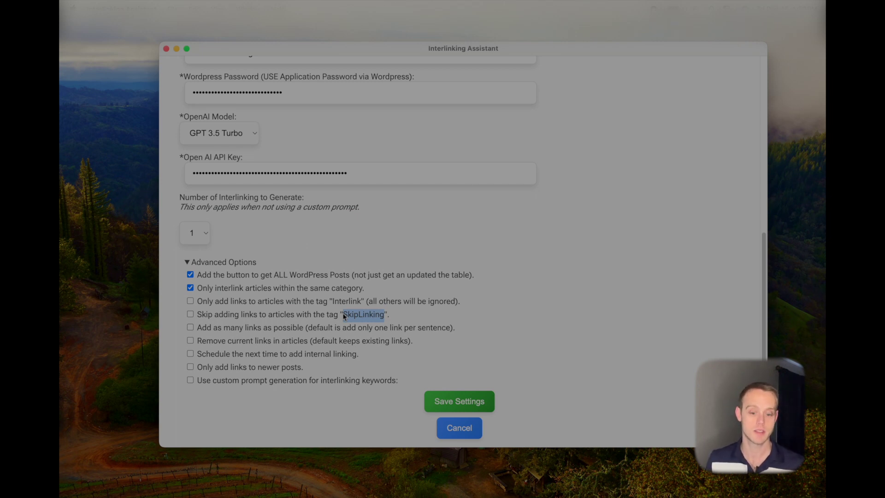
drag(308, 329, 447, 336)
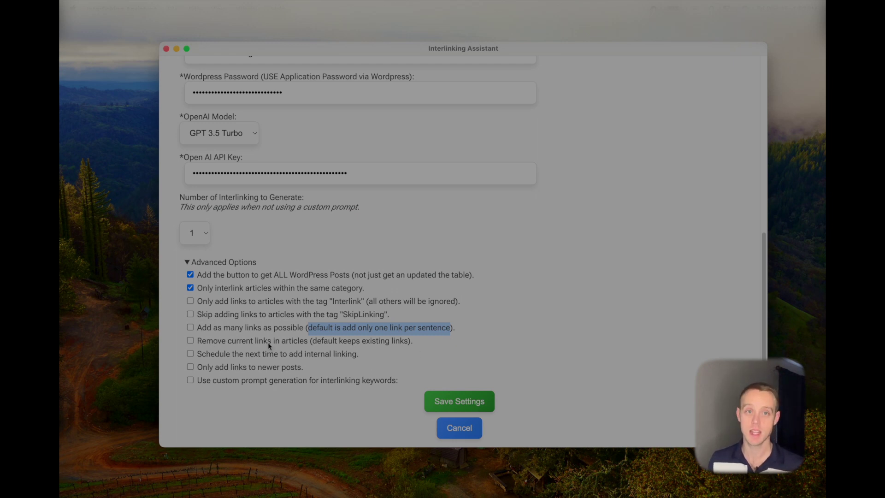
click(190, 327)
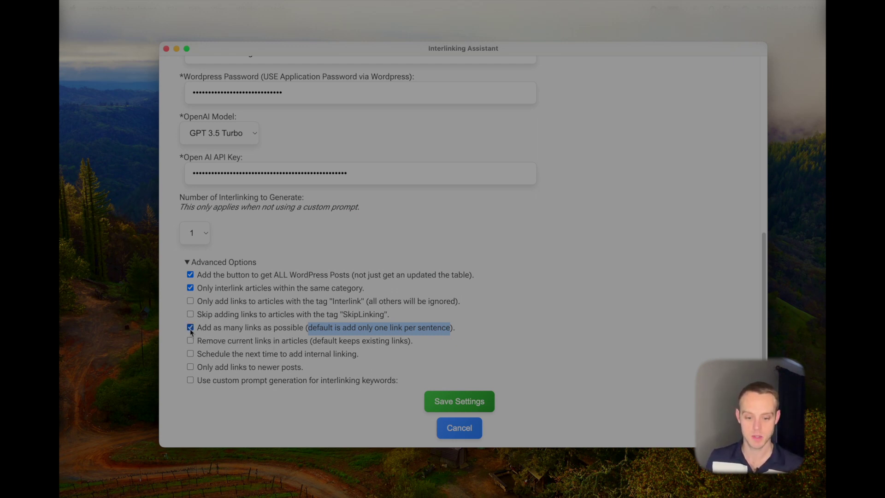
click(226, 325)
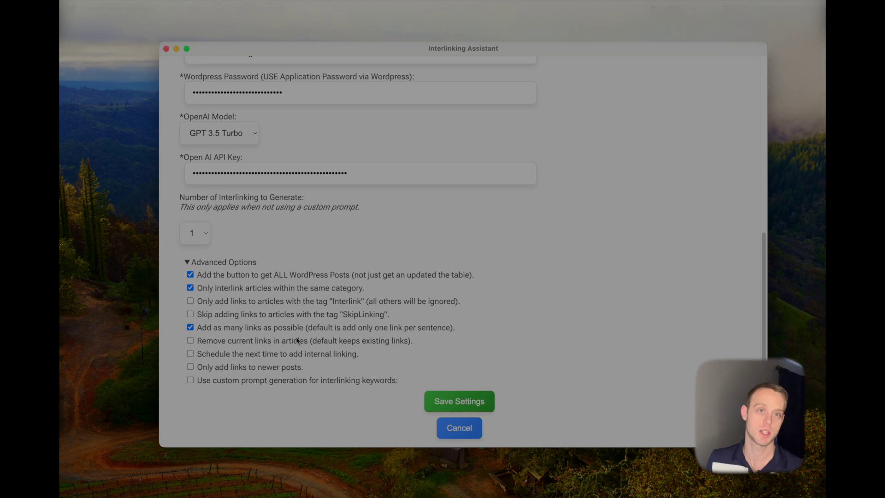
Step: Enable scheduling of the next internal linking run and set its interval to 1 Hour(s)
click(191, 354)
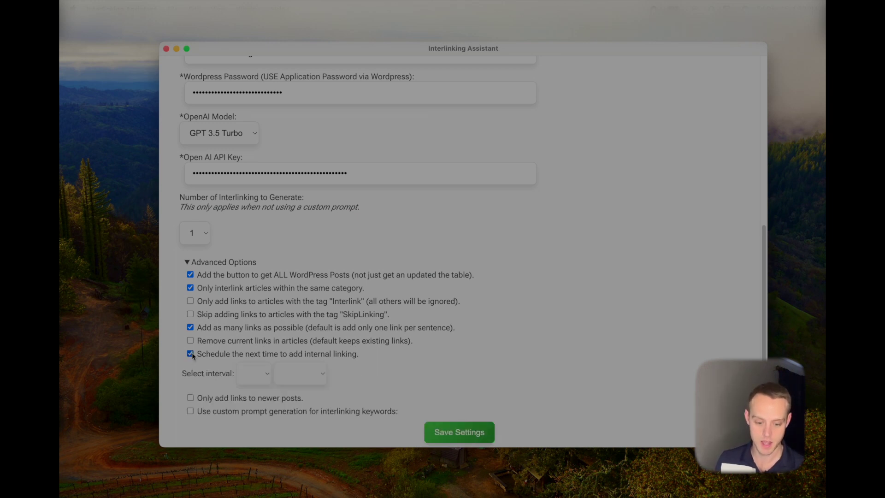
click(247, 373)
click(247, 374)
click(300, 374)
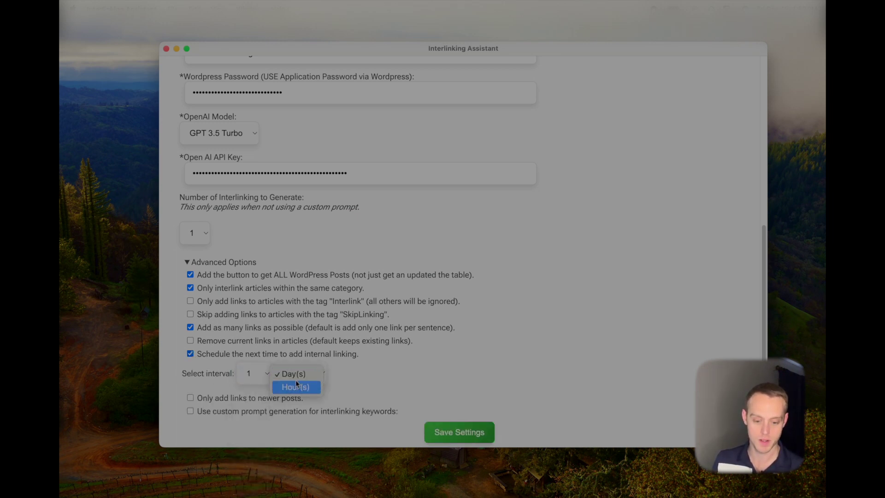
click(296, 385)
click(299, 379)
click(297, 381)
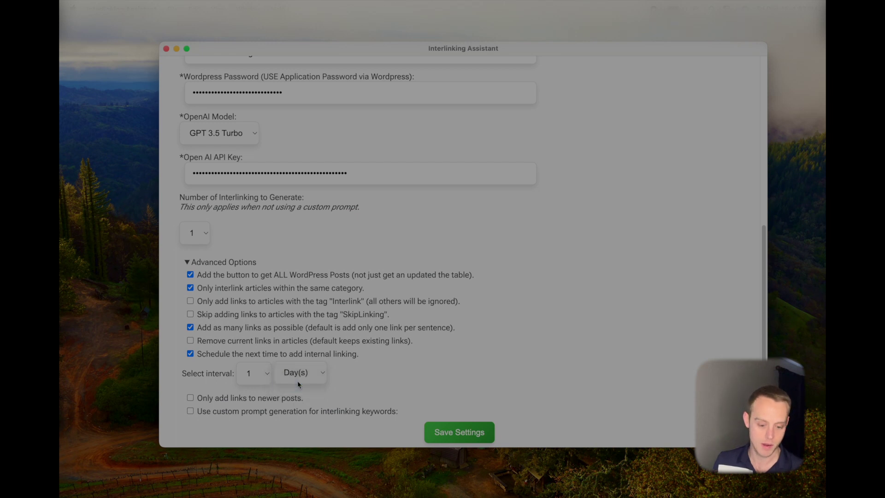
key(Up)
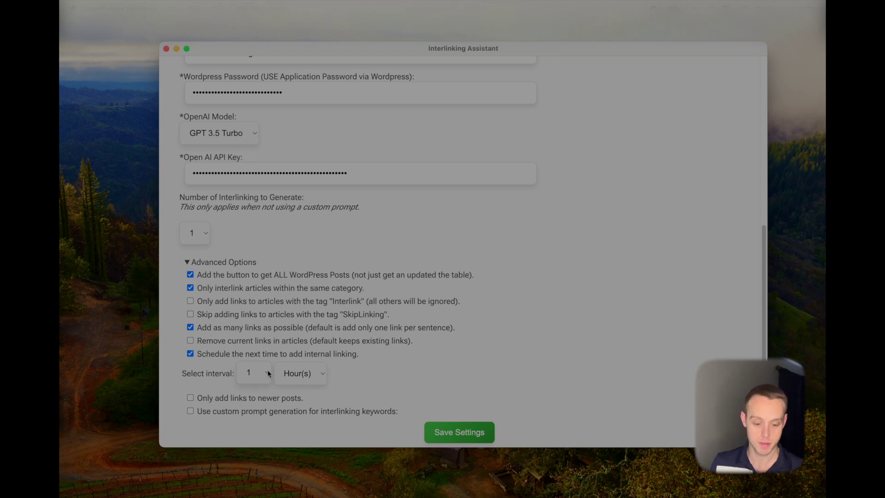
Step: Restrict link adding to newer posts created within the last 30 Day(s)
click(190, 398)
scroll(235, 408, down, 3)
click(359, 349)
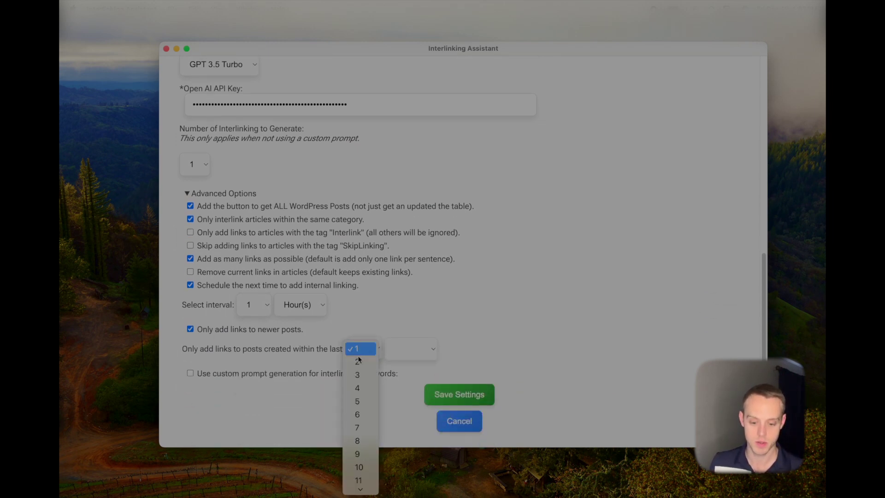
click(359, 349)
click(410, 348)
click(407, 348)
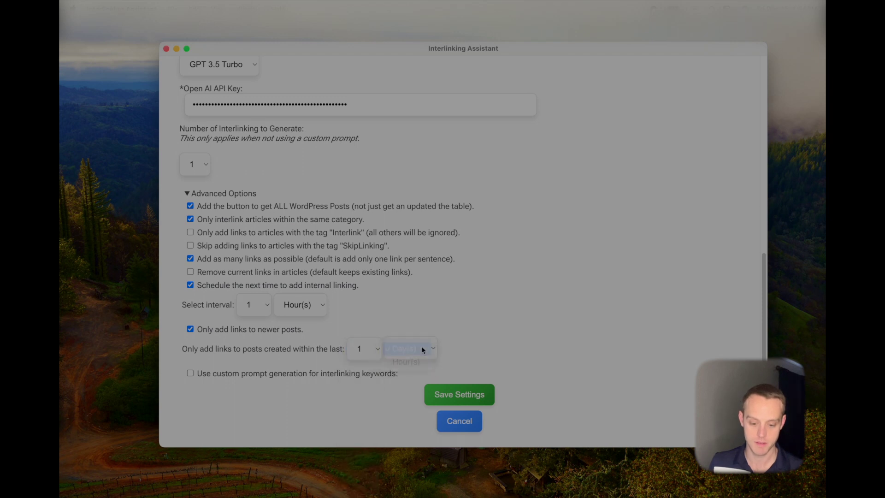
click(366, 352)
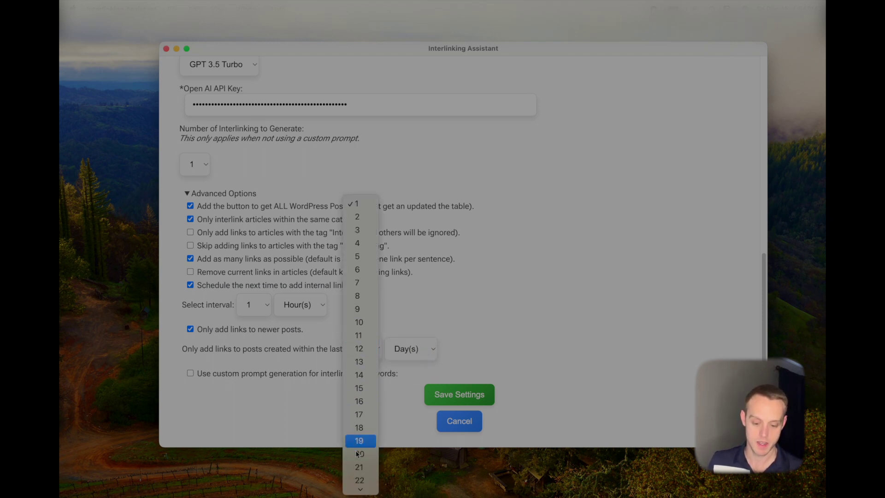
click(360, 485)
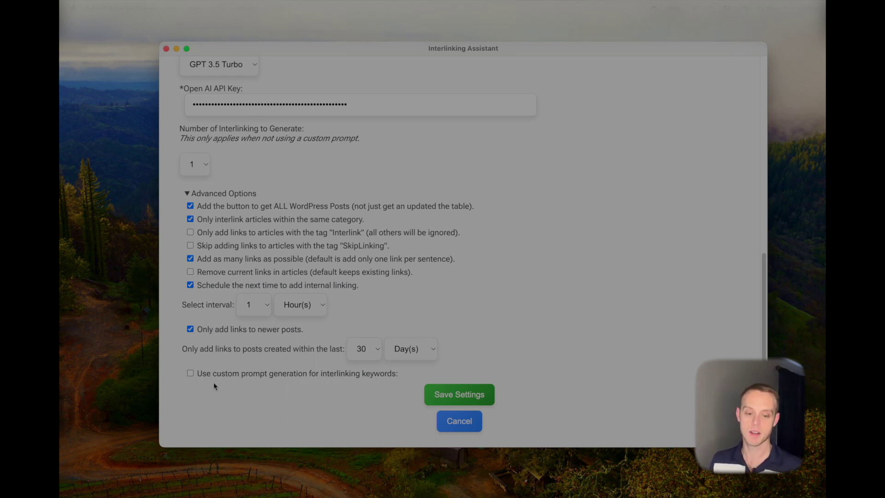
Step: Enable custom prompt generation for interlinking keywords and review the post-data replacements available for the prompt
click(191, 374)
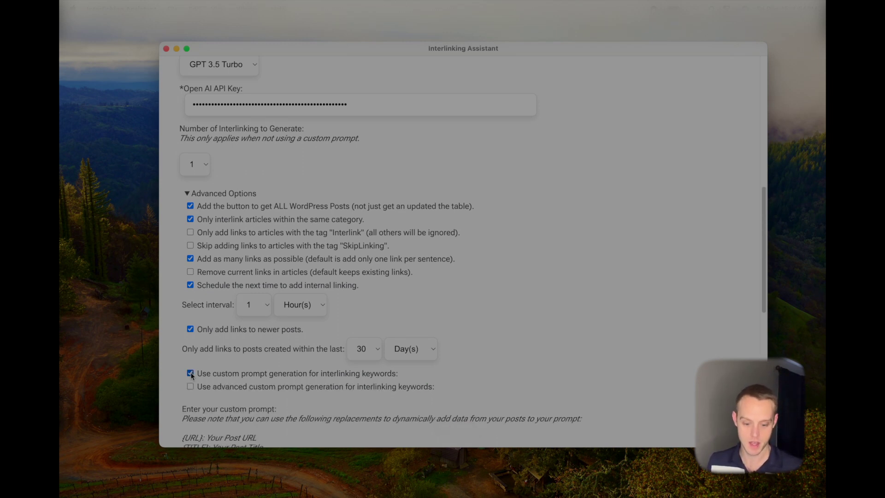
scroll(239, 385, down, 1)
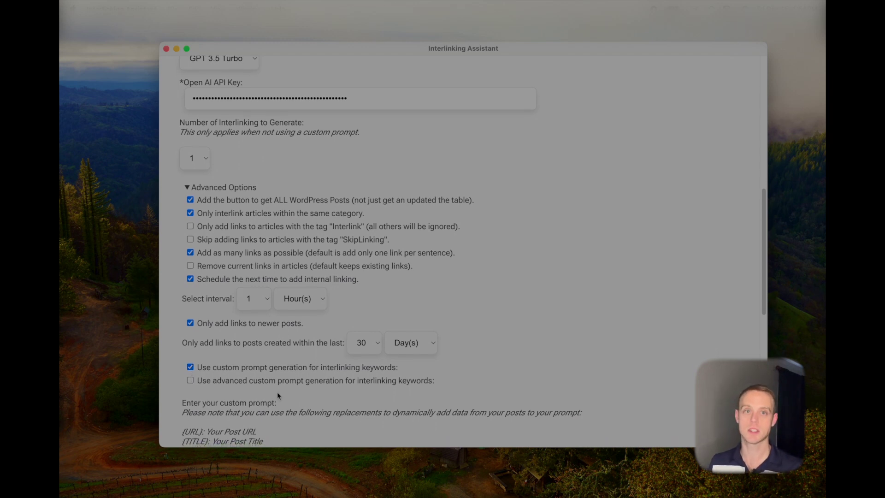
scroll(277, 394, down, 6)
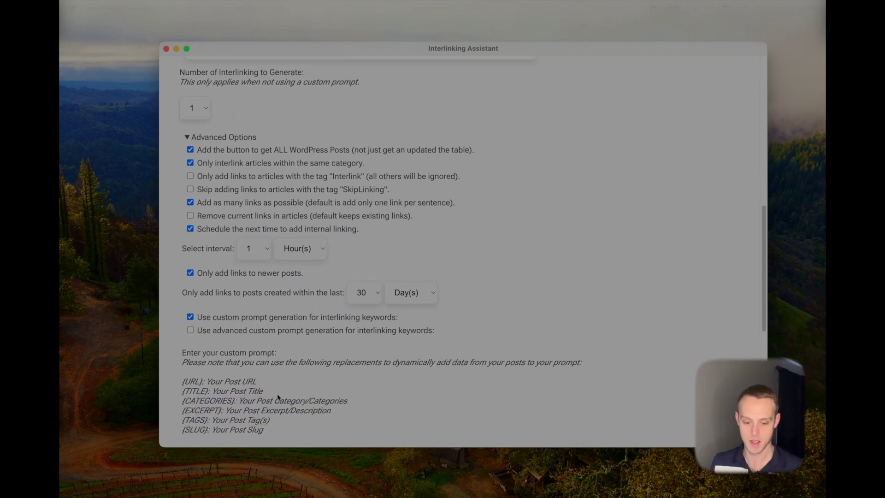
Step: Write the custom prompt "Generate interlinking keywords for the article titled {TITLE} and slug {SLUG}."
scroll(254, 376, down, 3)
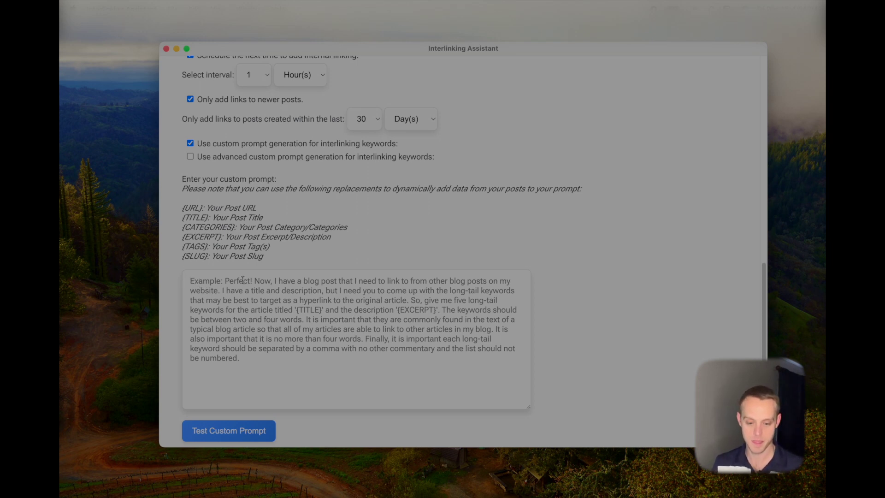
text(Generat)
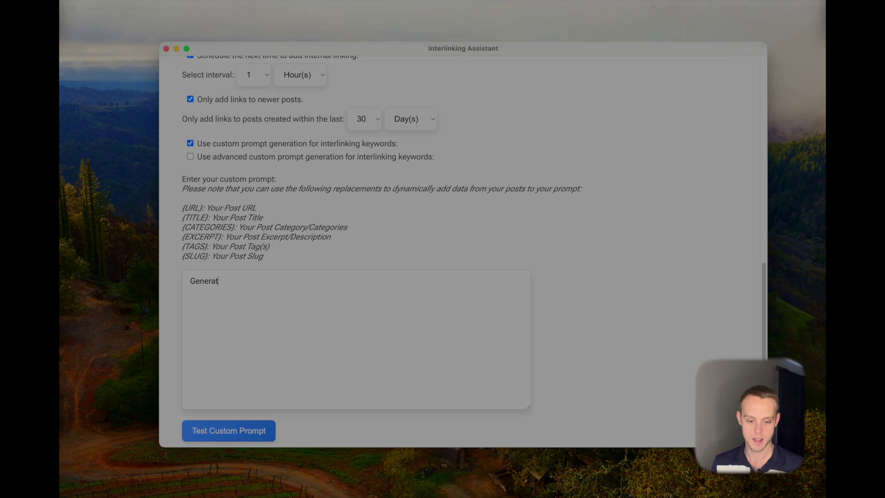
text(e interlin)
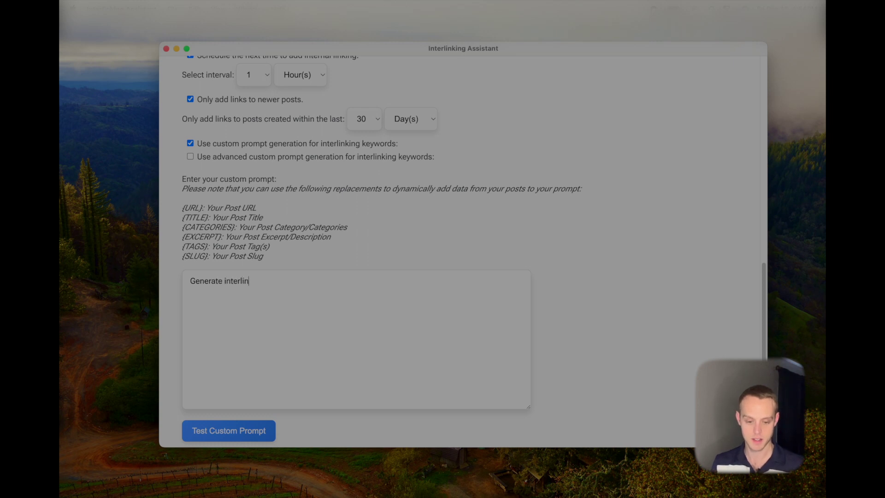
text(king keywords for )
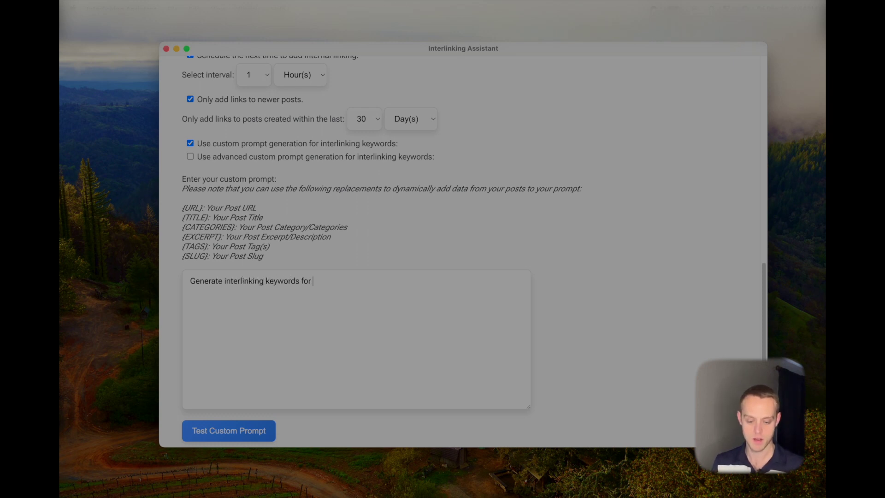
text(the article title)
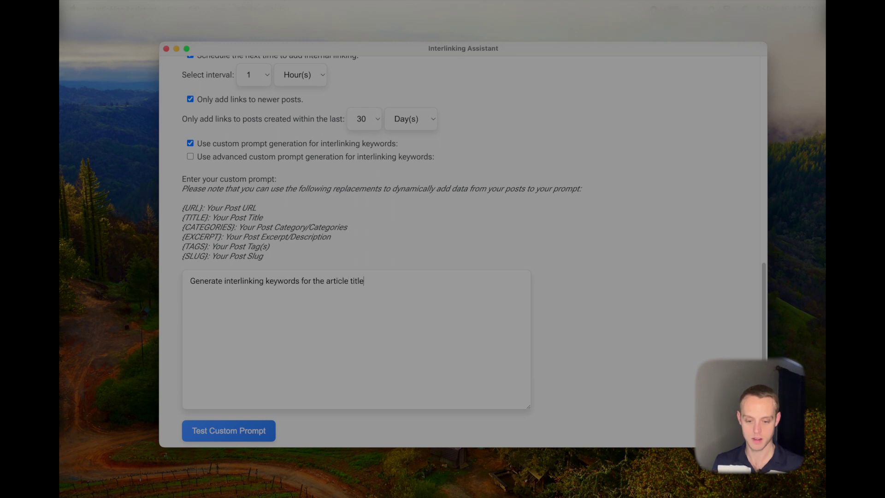
text(d {)
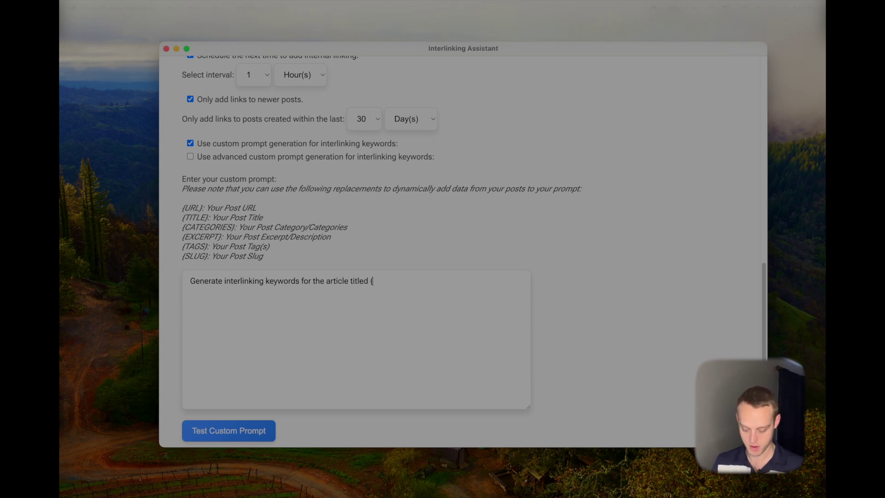
text(TIT)
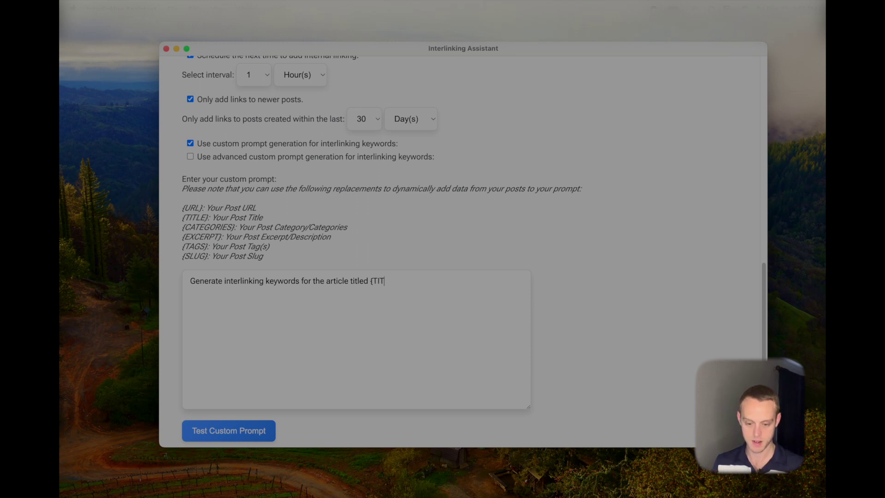
text(LE})
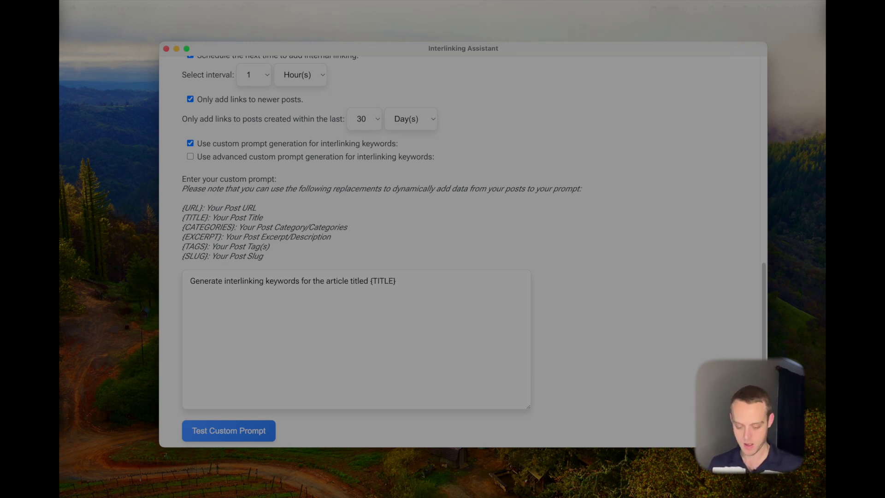
text(and )
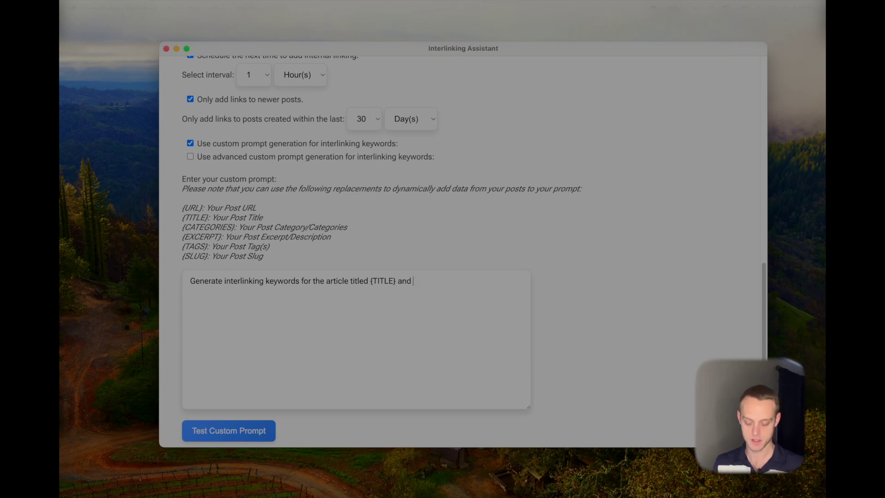
text(slug )
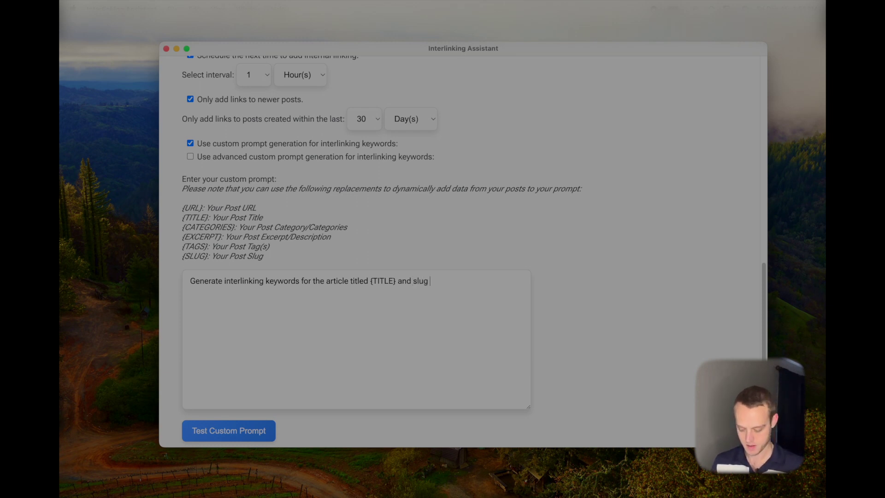
text({S})
key(Left)
text(S)
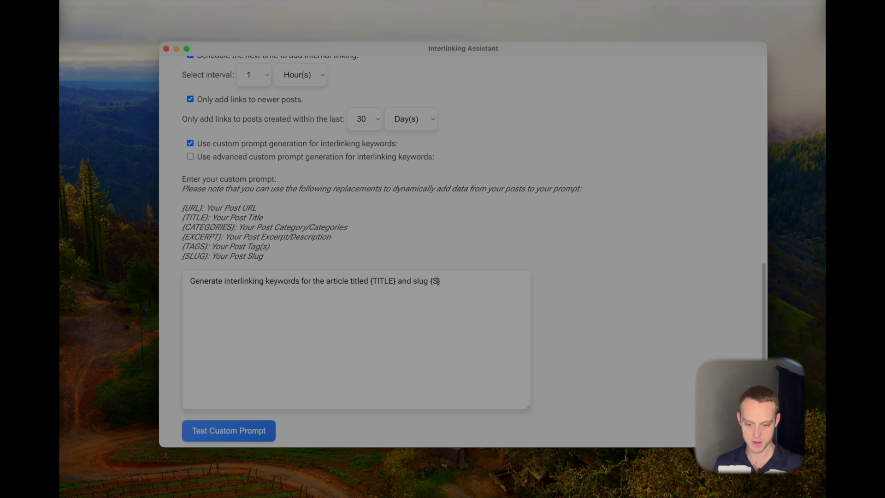
text(LUG)
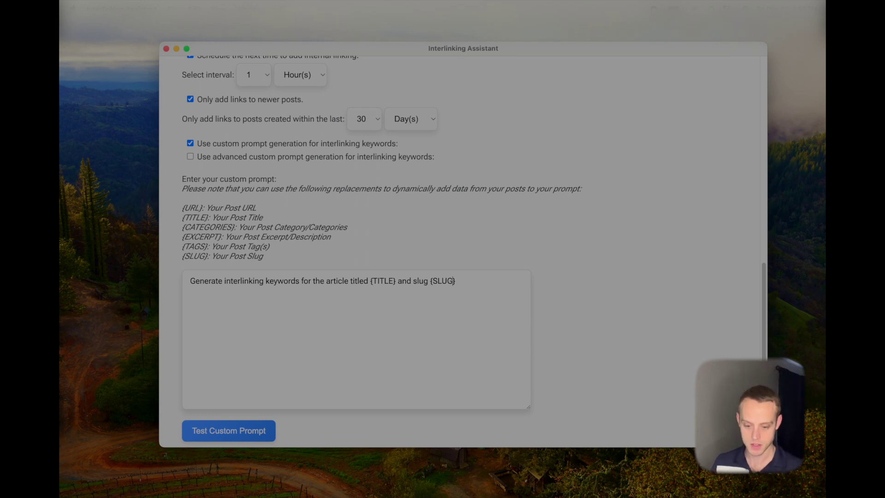
text(.)
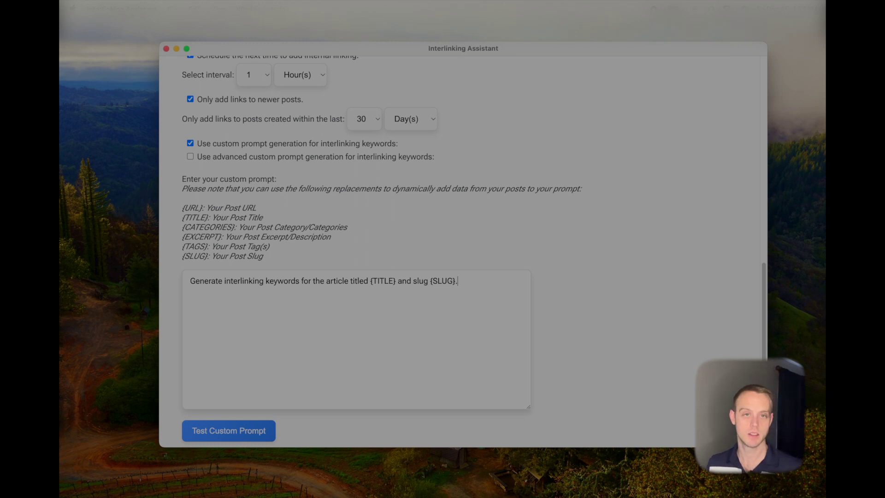
Step: Reword the custom prompt to request "ONE interlinking keyword" for the article
scroll(275, 355, down, 1)
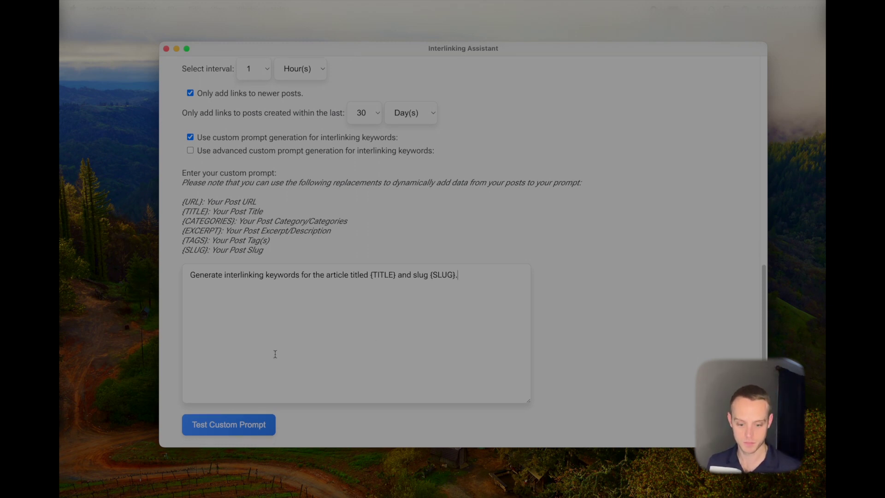
text(ONE)
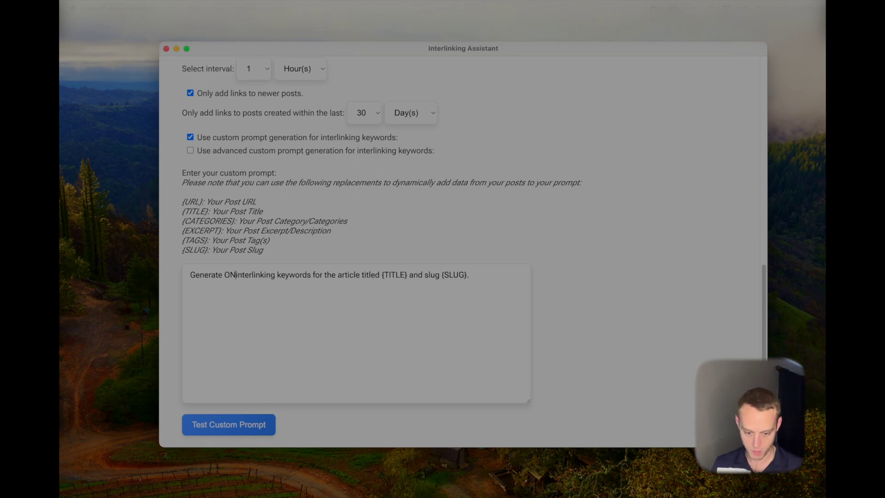
click(318, 275)
key(BackSpace)
Step: Test the custom prompt and review the substituted title and slug and the added comma-separation instruction in the resulting prompt
scroll(346, 358, down, 5)
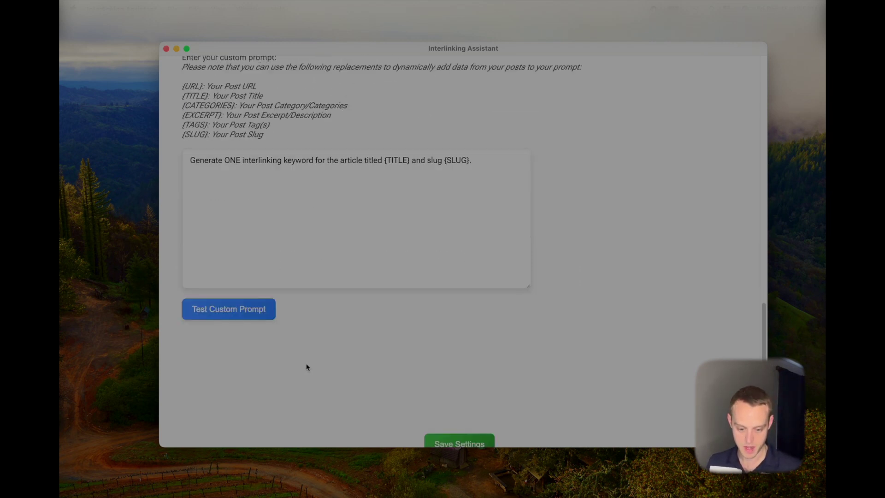
click(207, 313)
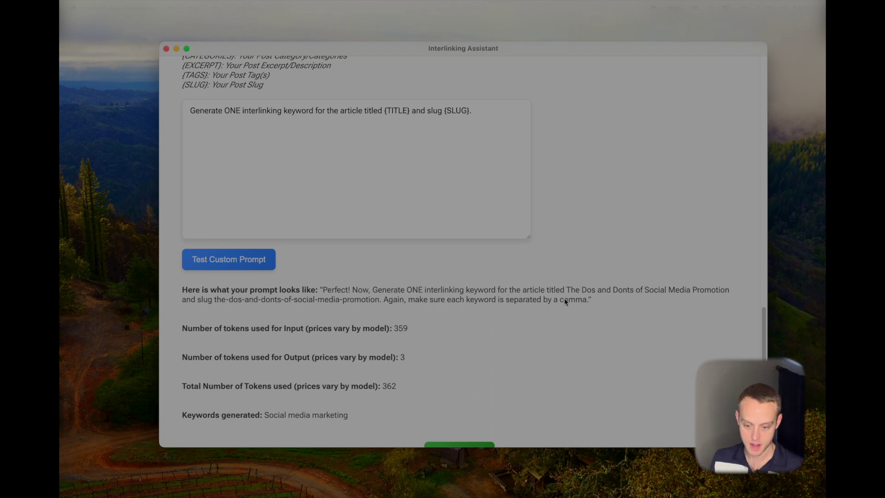
drag(567, 291, 369, 304)
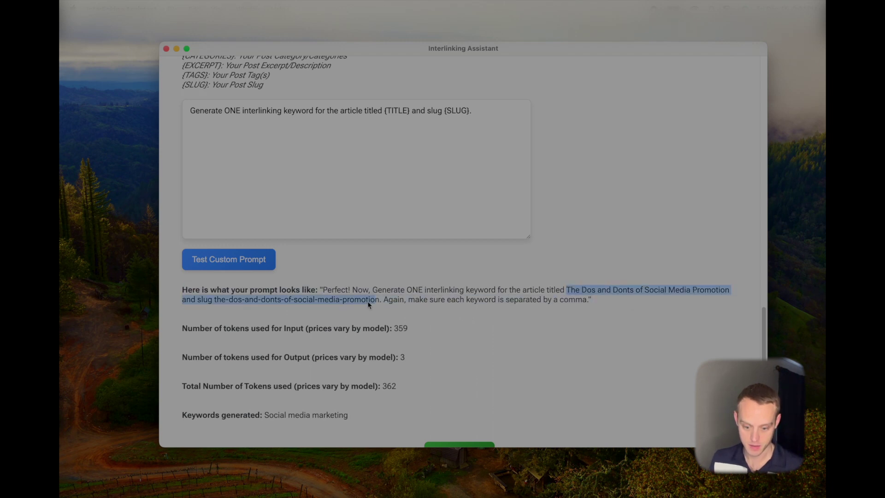
click(344, 305)
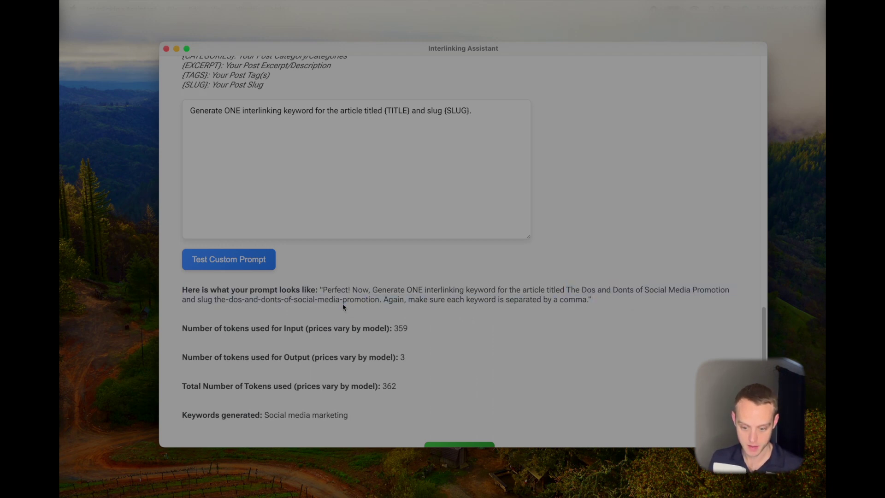
drag(377, 300, 213, 300)
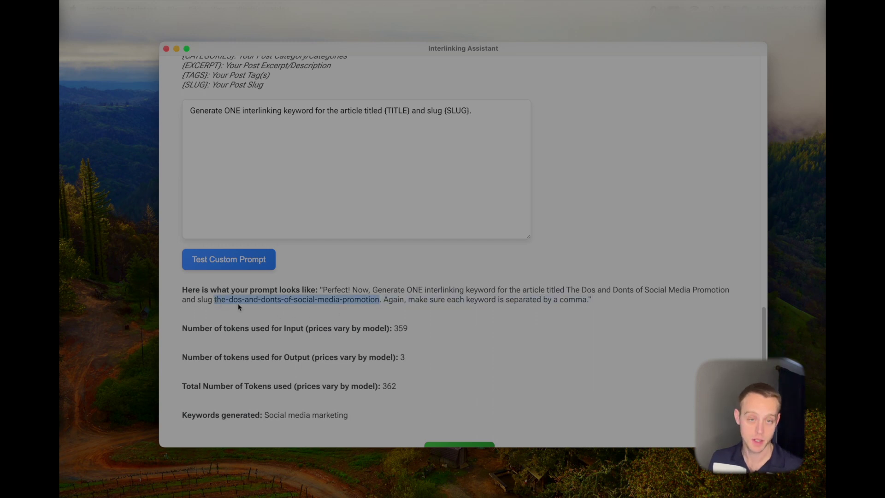
drag(384, 300, 590, 300)
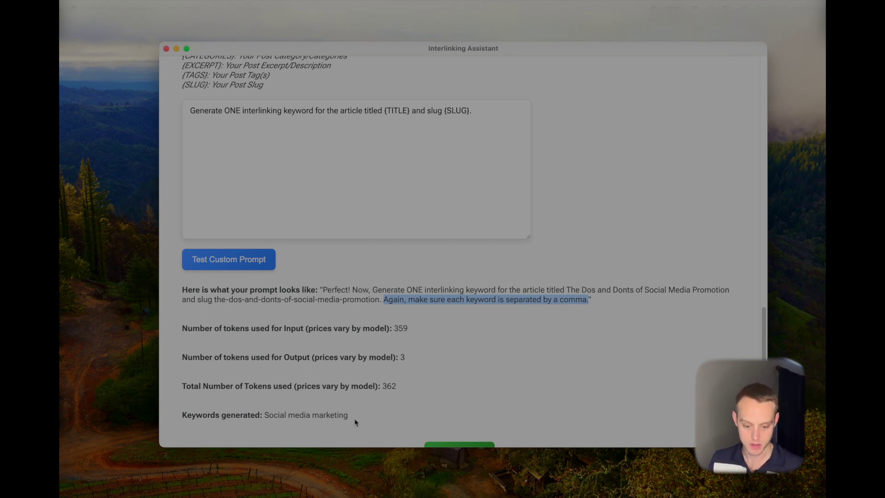
Step: Examine the keyword generated by the test and the numbers of tokens used for input and output
drag(355, 421, 266, 418)
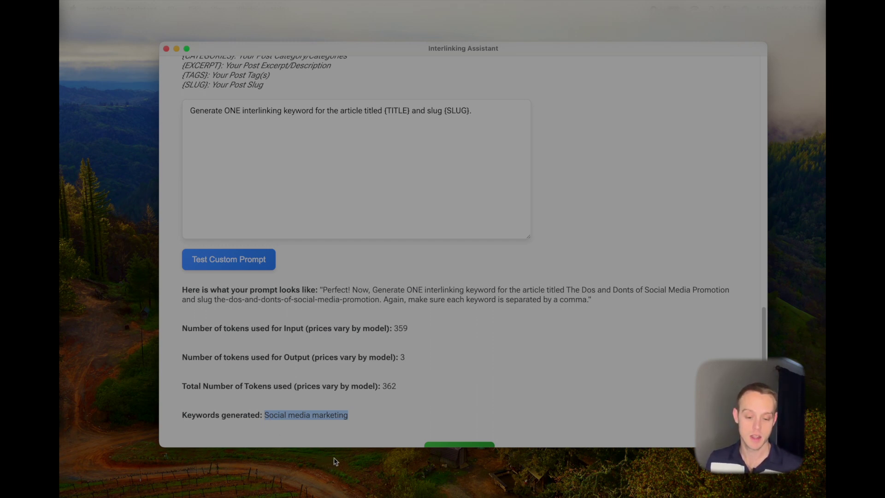
click(409, 332)
drag(400, 329, 394, 329)
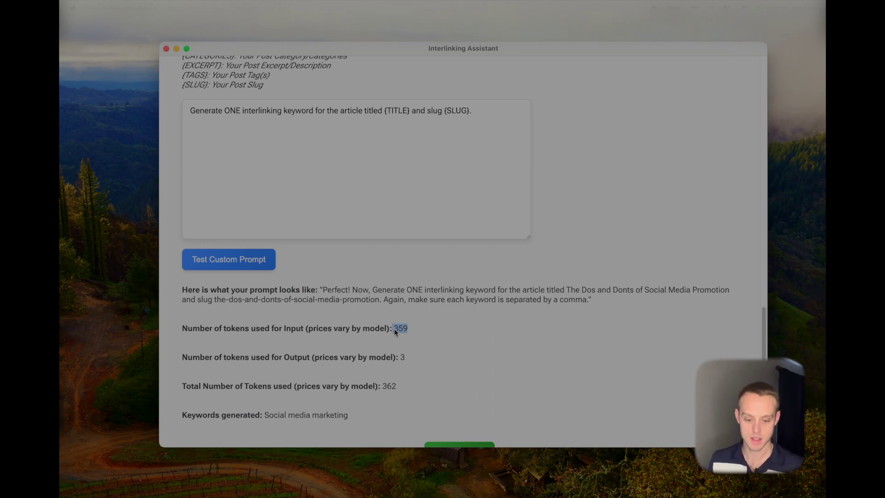
drag(408, 359, 402, 359)
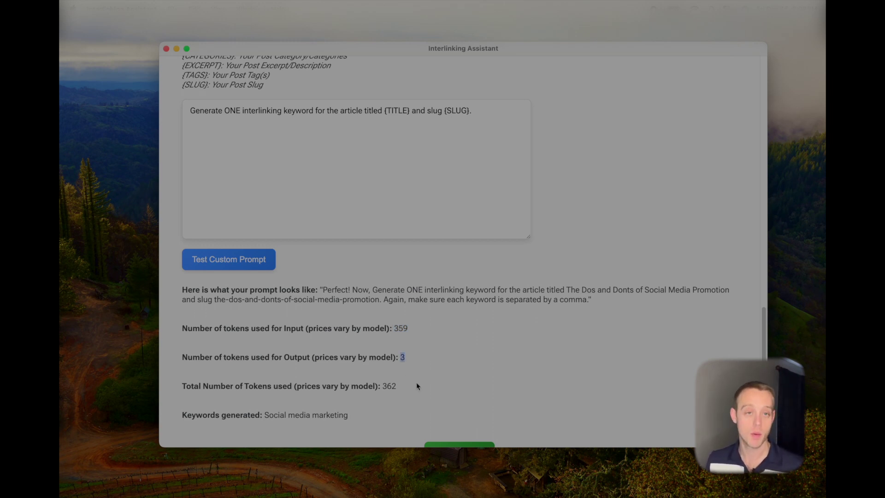
Step: Enable advanced custom prompt generation and copy the tested prompt, from "Now, Generate ONE" to "separated by a comma", into the literal example input
scroll(412, 386, up, 5)
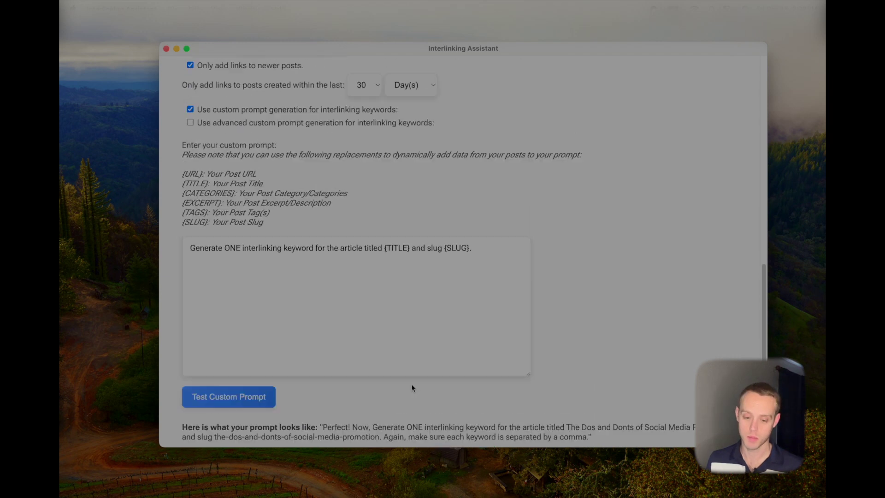
click(191, 128)
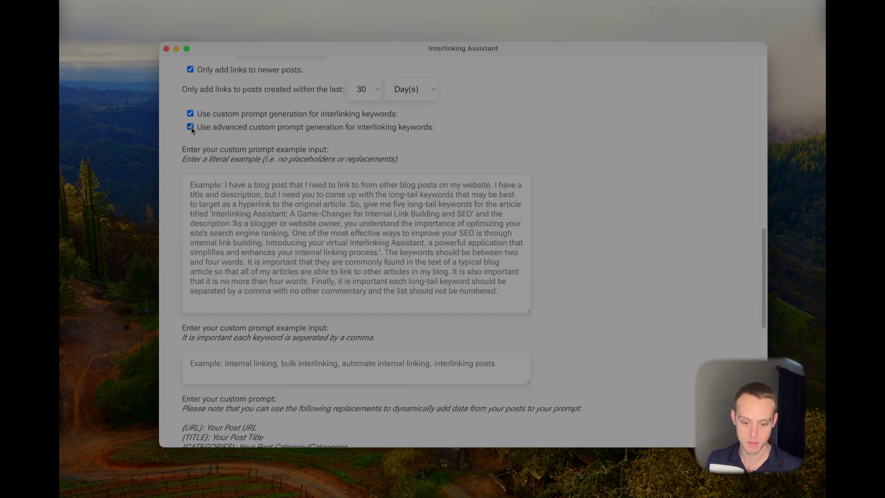
scroll(203, 210, down, 10)
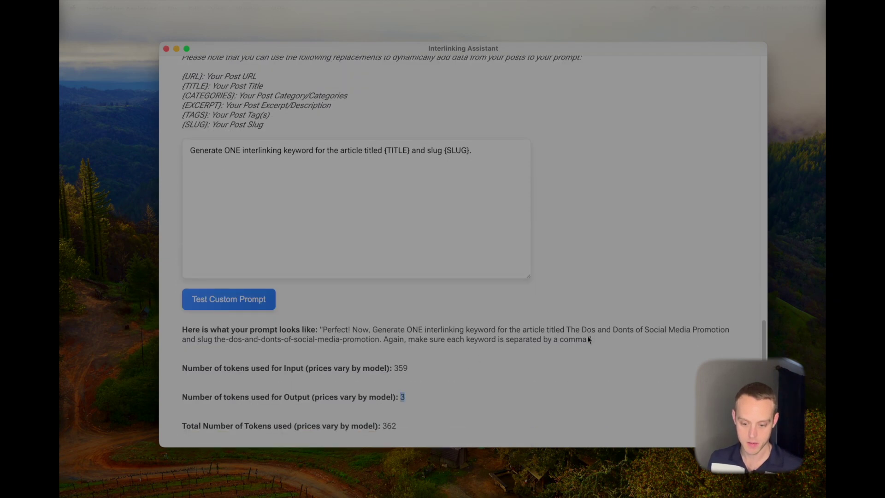
drag(589, 339, 324, 333)
shift+click(355, 330)
key(super+c)
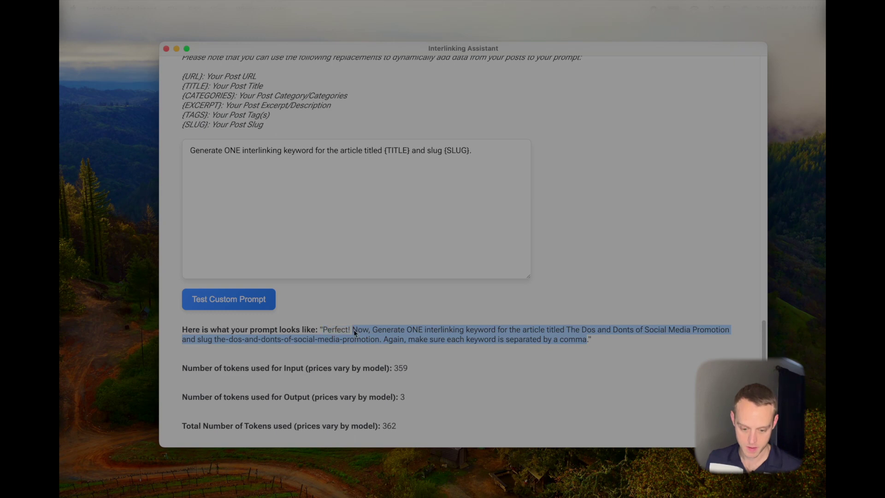
scroll(356, 335, up, 15)
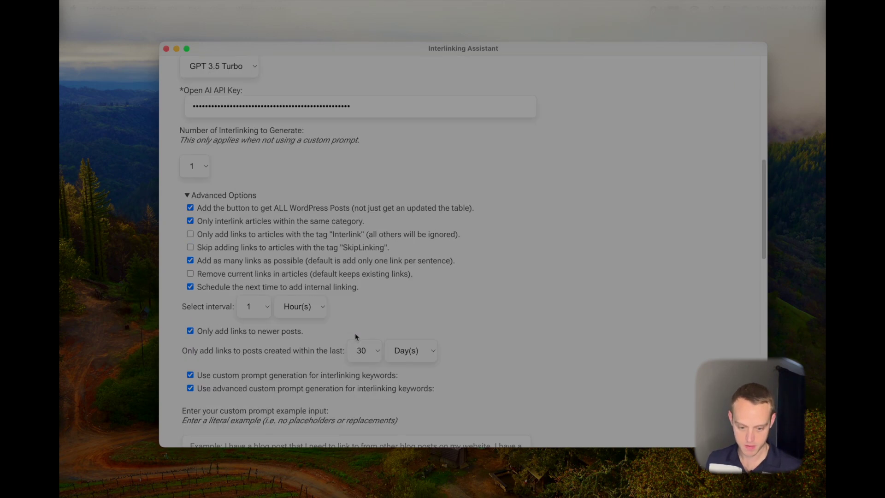
scroll(299, 300, down, 5)
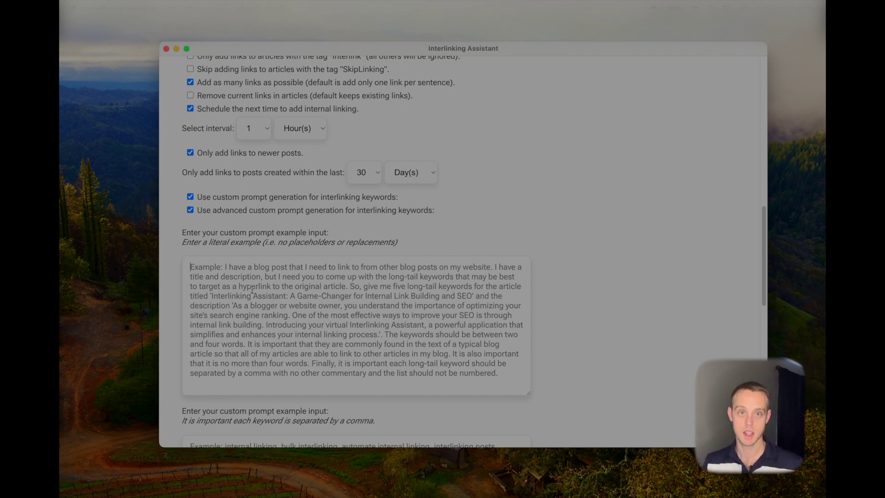
key(super+v)
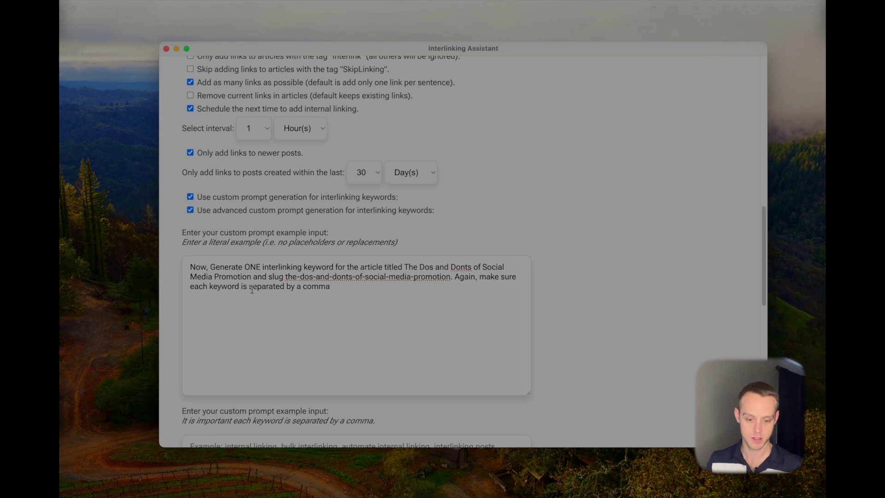
Step: Copy the generated keyword "Social media marketing" from the test results into the comma-separated keyword example field
scroll(252, 290, down, 15)
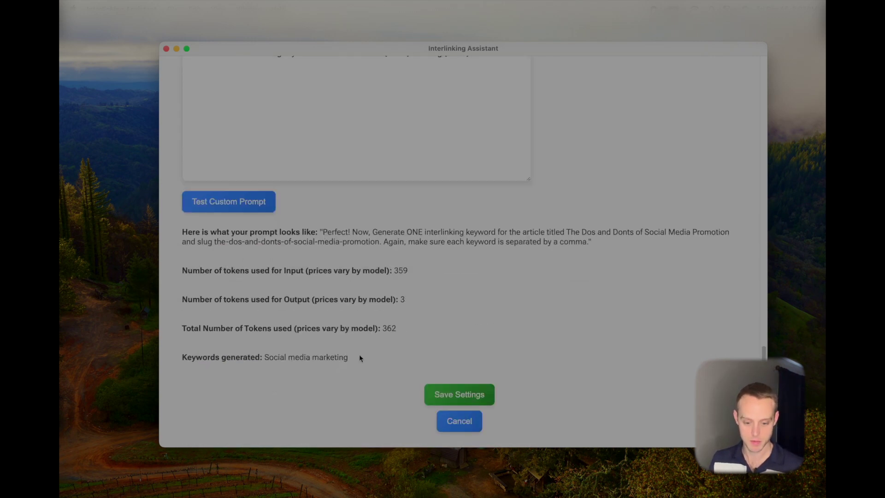
drag(349, 357, 266, 359)
key(super+c)
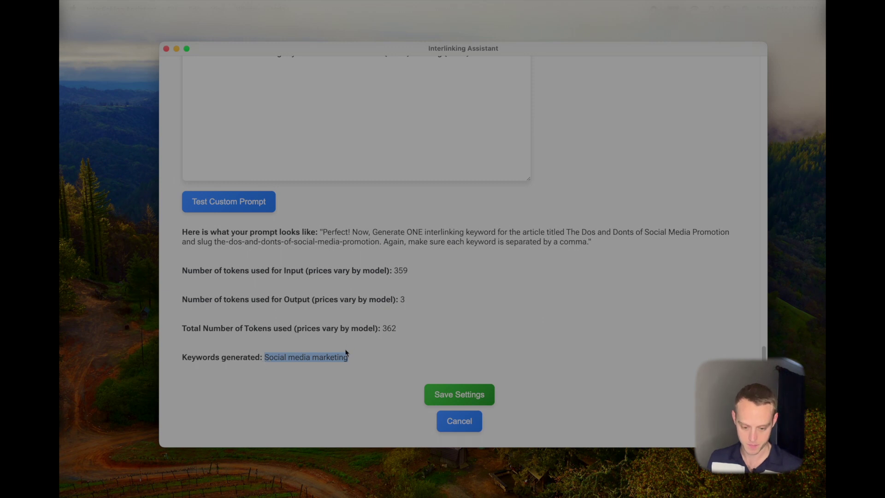
scroll(328, 317, up, 10)
click(229, 229)
key(super+v)
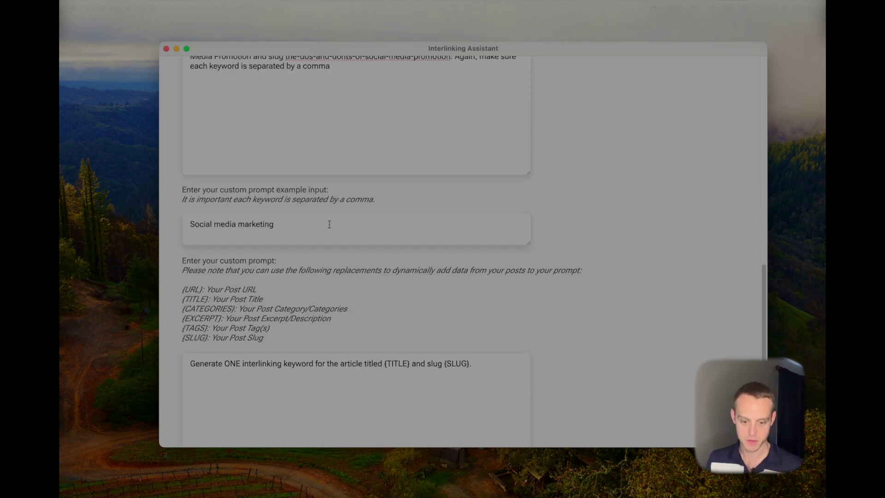
scroll(330, 231, up, 3)
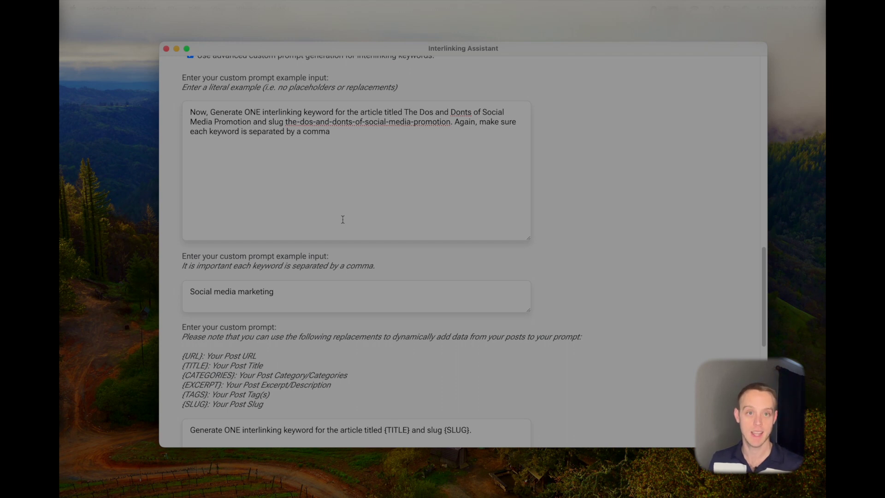
Step: Review the advanced custom prompt's example input, example keyword and prompt template, and save the profile's settings
scroll(356, 362, down, 3)
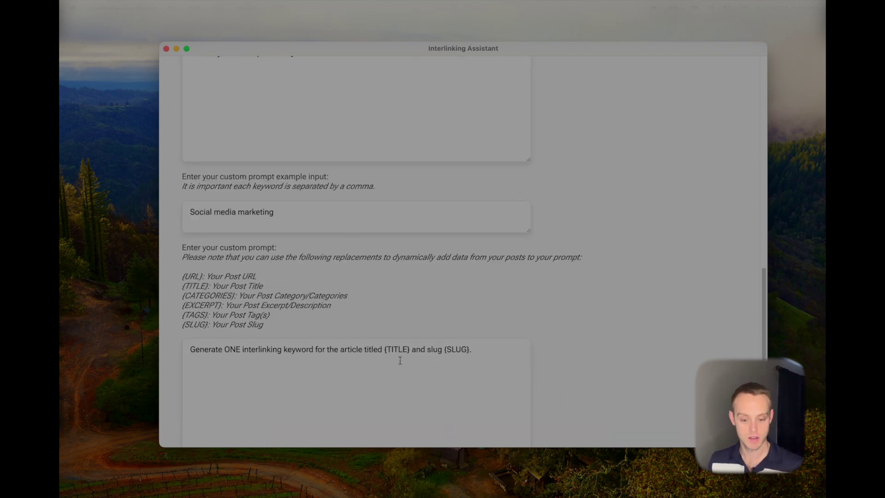
scroll(466, 348, up, 10)
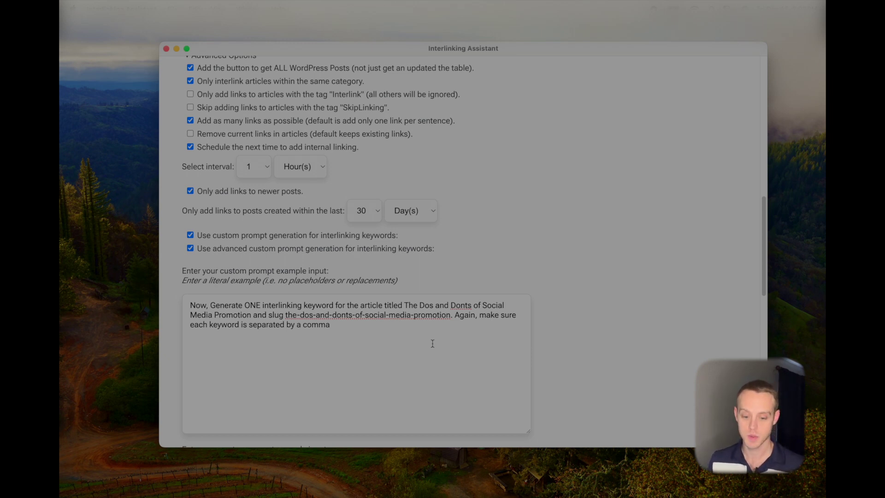
scroll(431, 347, down, 7)
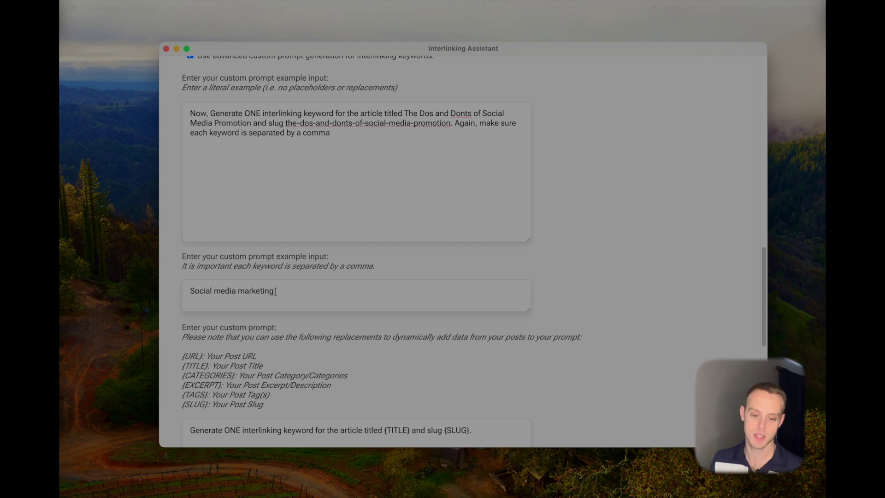
scroll(235, 189, up, 2)
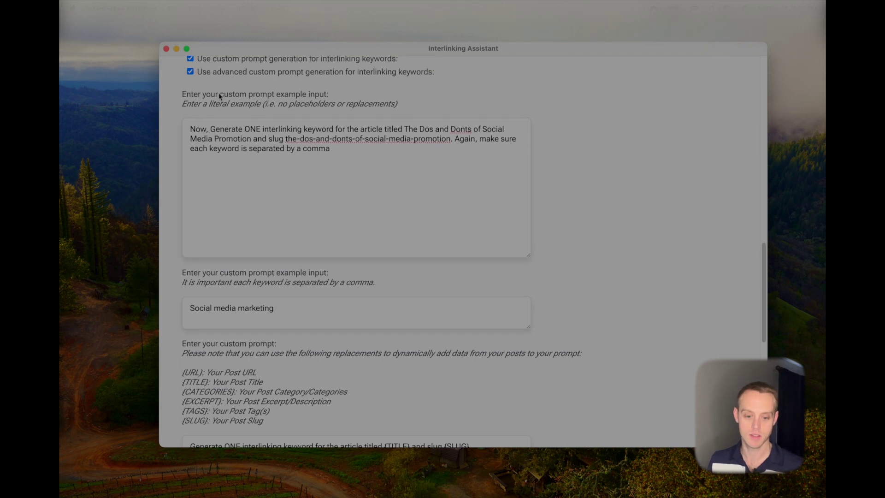
scroll(286, 258, down, 4)
scroll(318, 330, down, 10)
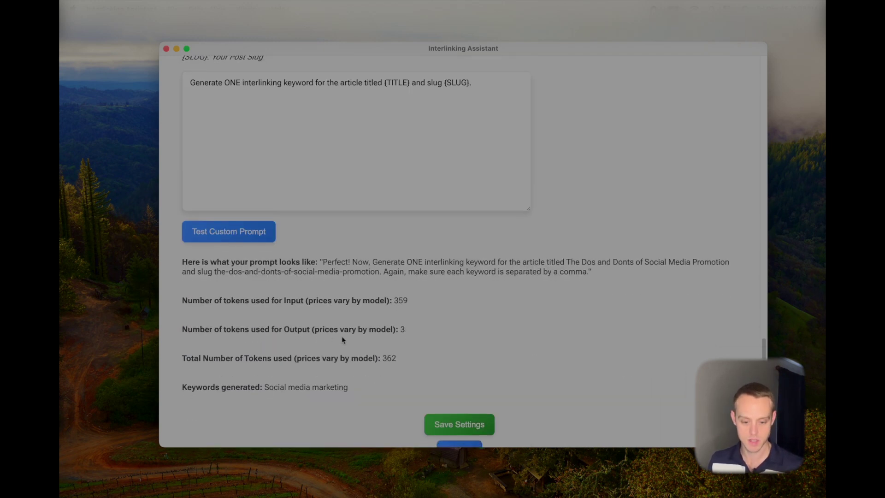
click(444, 426)
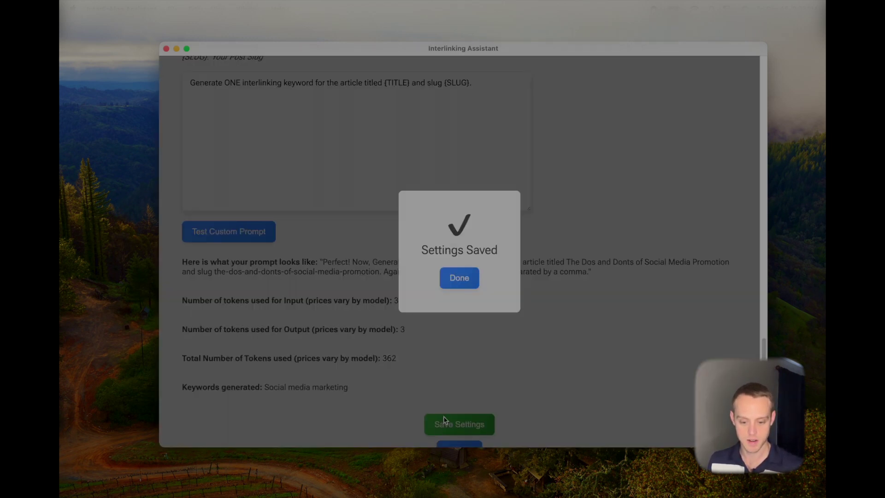
click(461, 276)
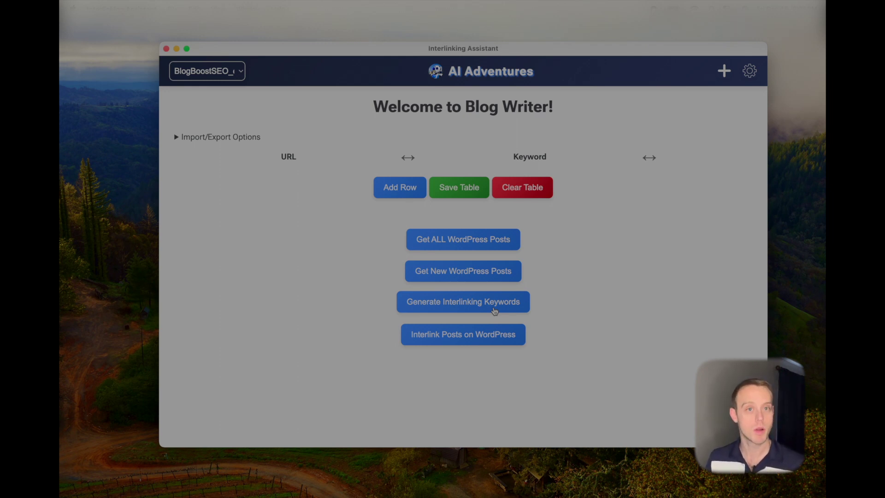
Step: Switch to the BlogBoostSEO profile and export its post data to a file named Untitled
click(231, 138)
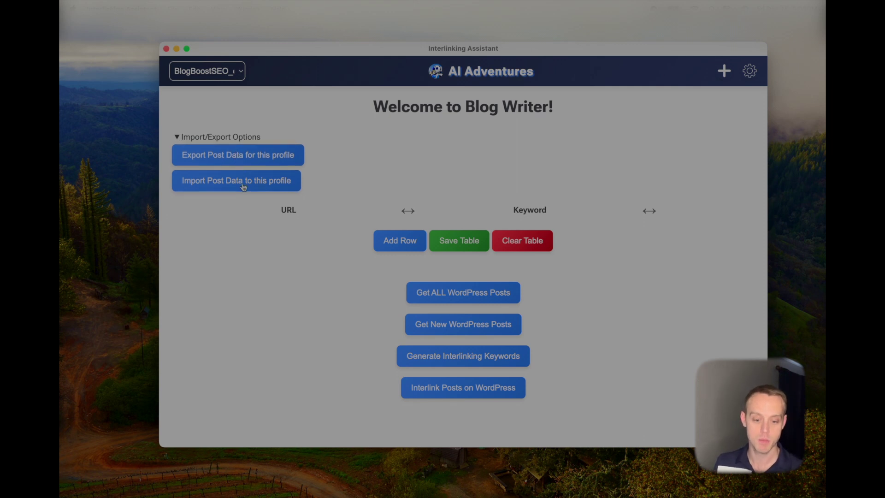
click(208, 74)
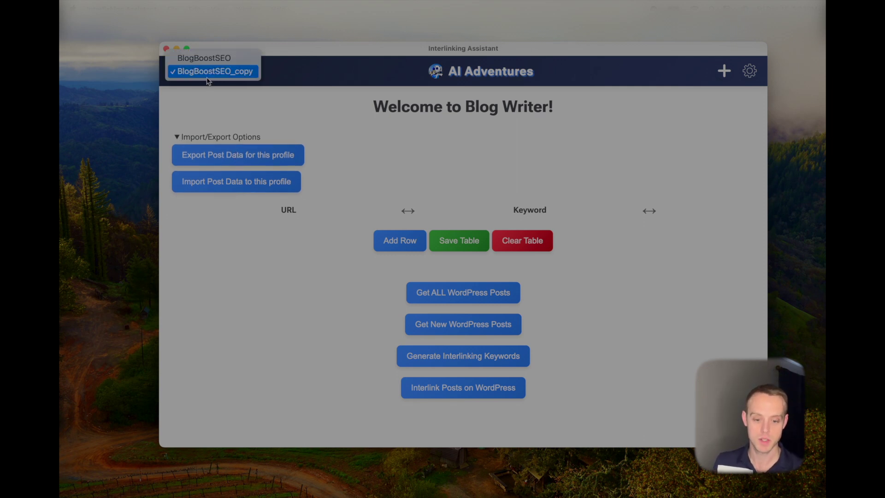
click(214, 60)
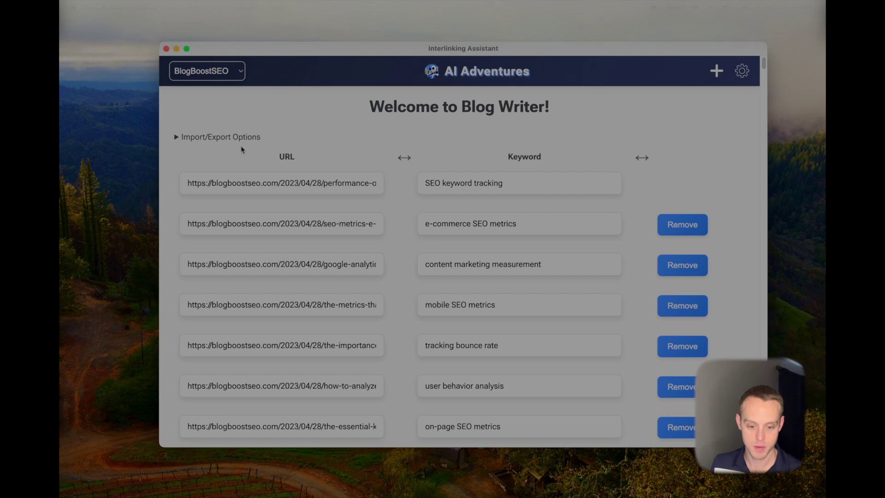
click(238, 138)
click(236, 154)
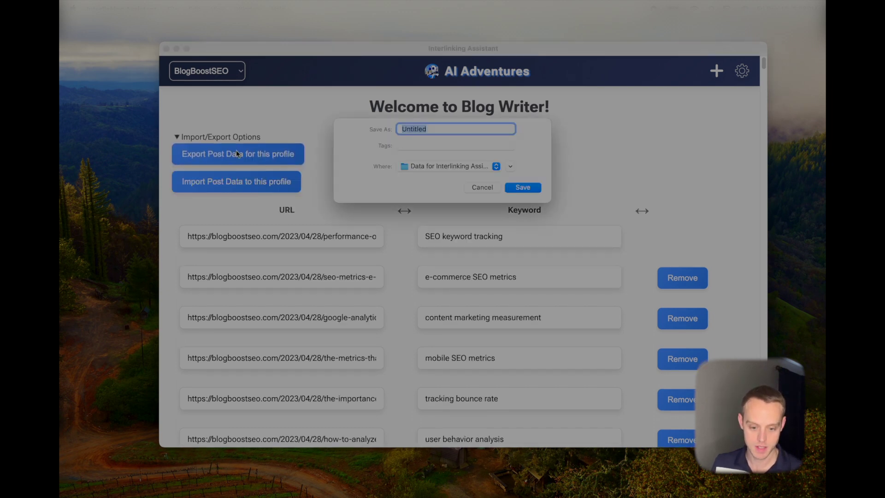
click(524, 189)
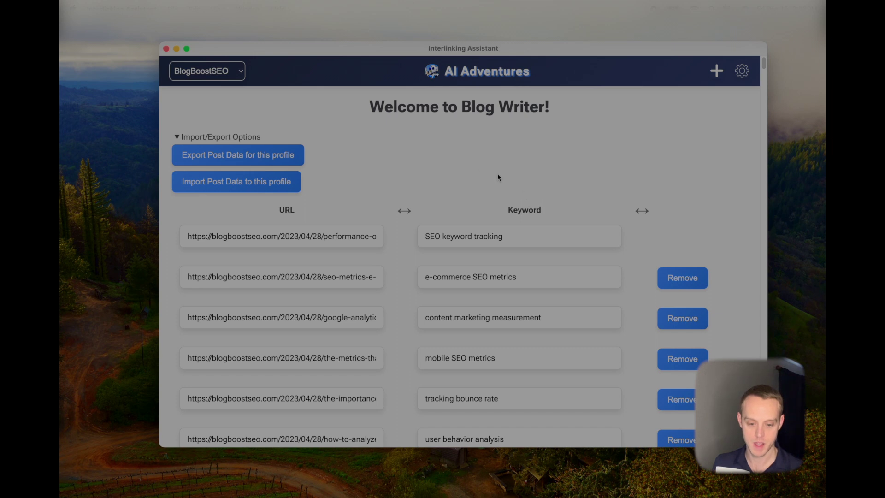
Step: Switch to the BlogBoostSEO_copy profile and import the exported post data into it
click(207, 70)
click(210, 83)
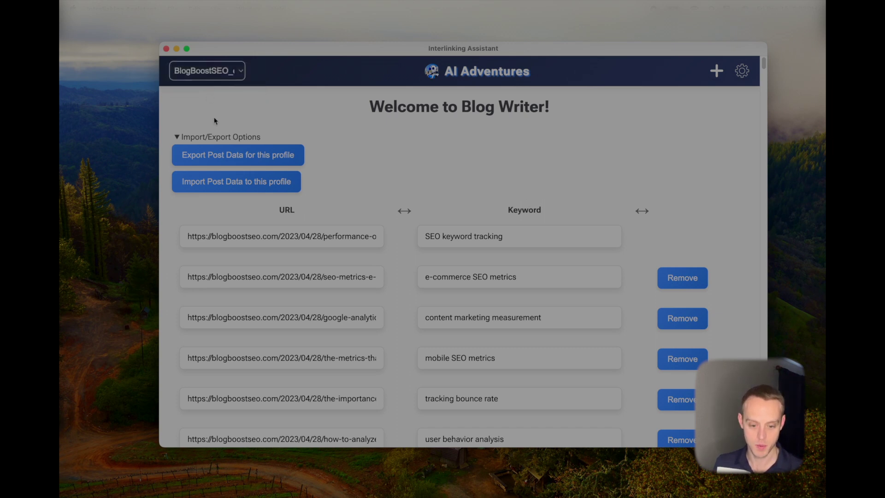
click(220, 137)
click(218, 184)
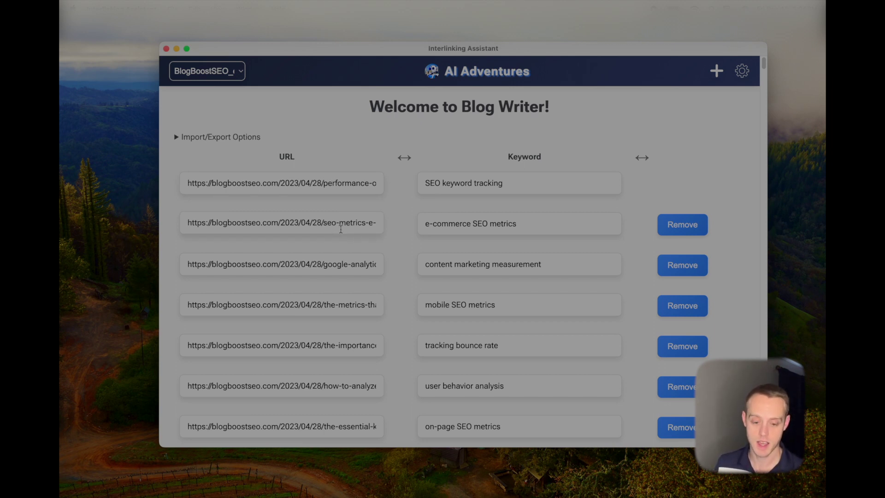
Step: Open the settings and examine the options for exporting and importing all account settings, along with the profile's minimum settings
click(743, 70)
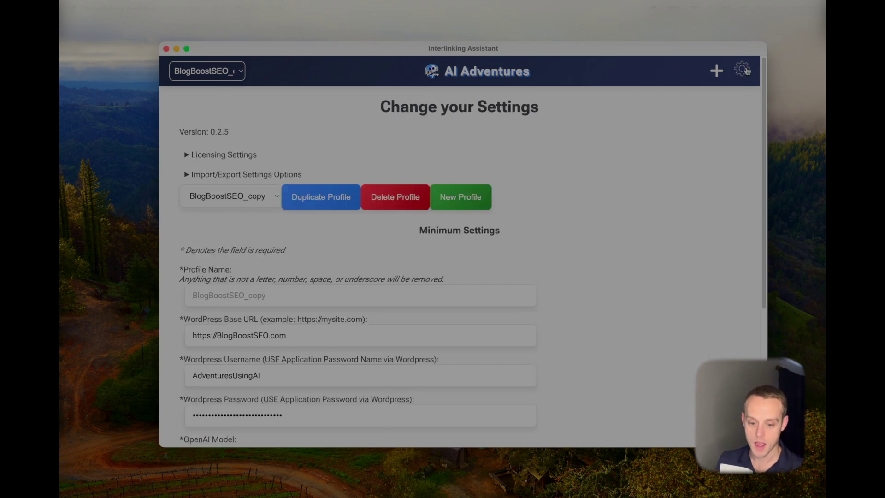
click(241, 176)
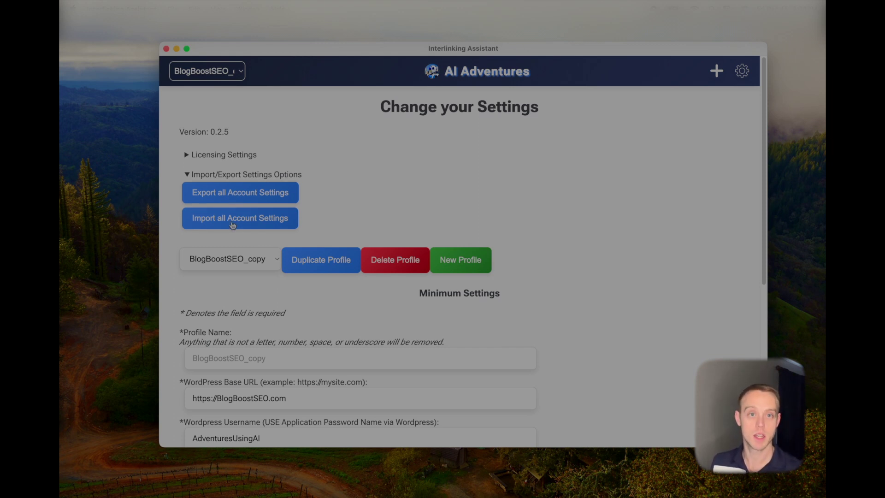
scroll(231, 230, down, 5)
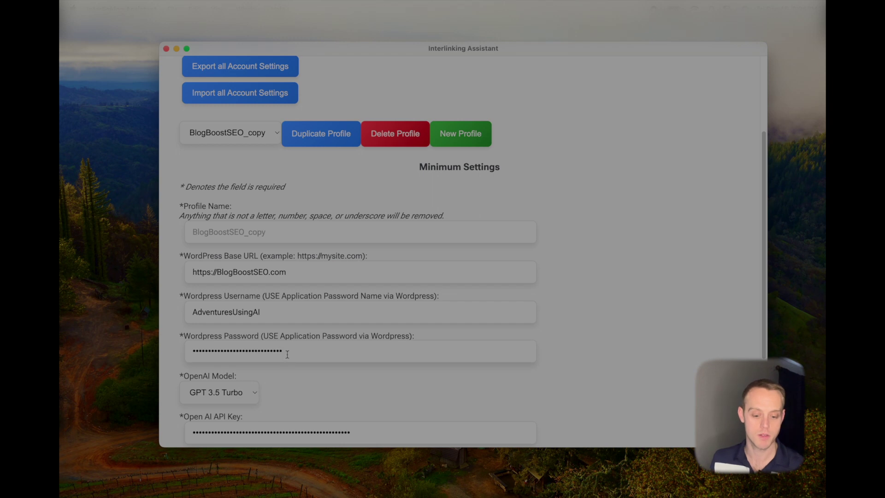
scroll(288, 354, up, 3)
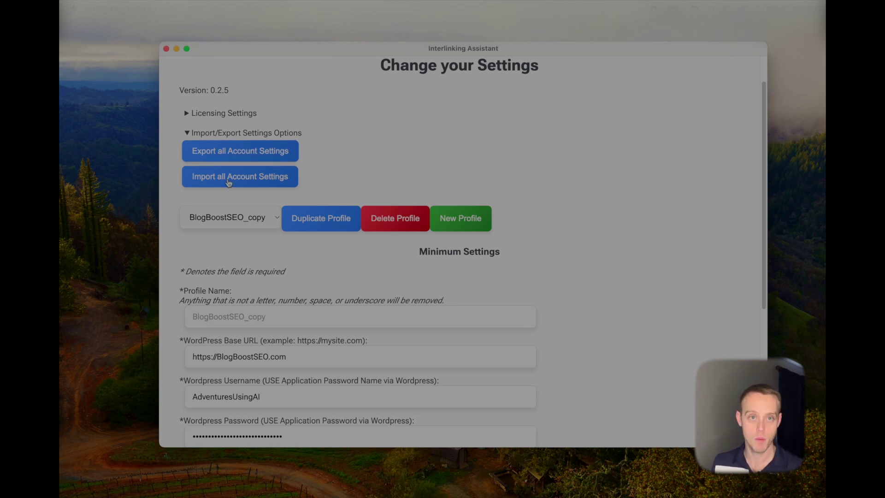
scroll(245, 243, down, 5)
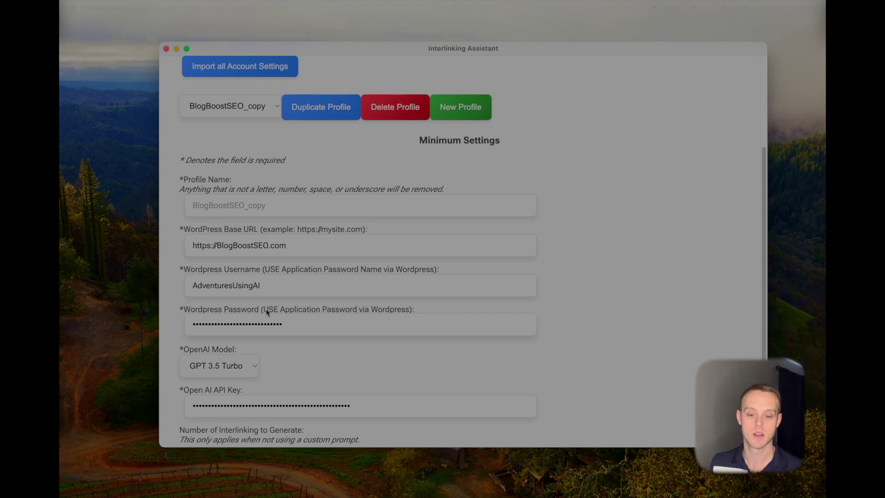
scroll(267, 312, up, 5)
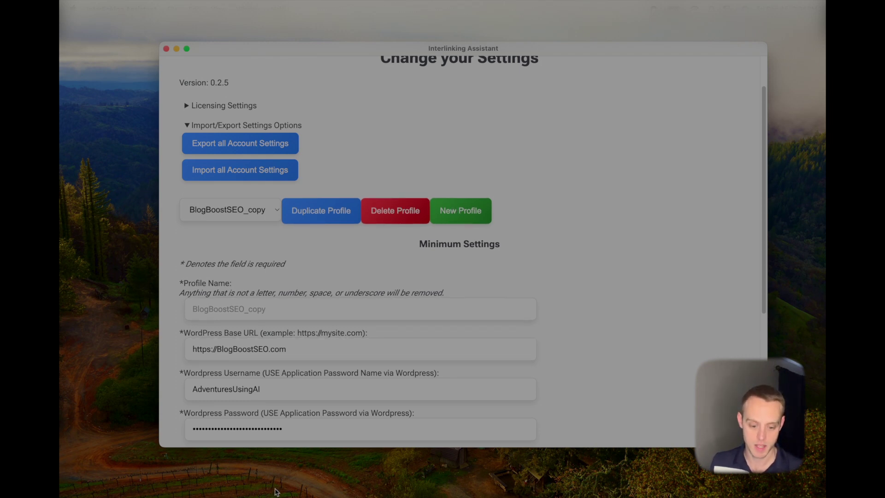
Step: Open the form for deauthorizing this computer from the licensing settings
click(189, 105)
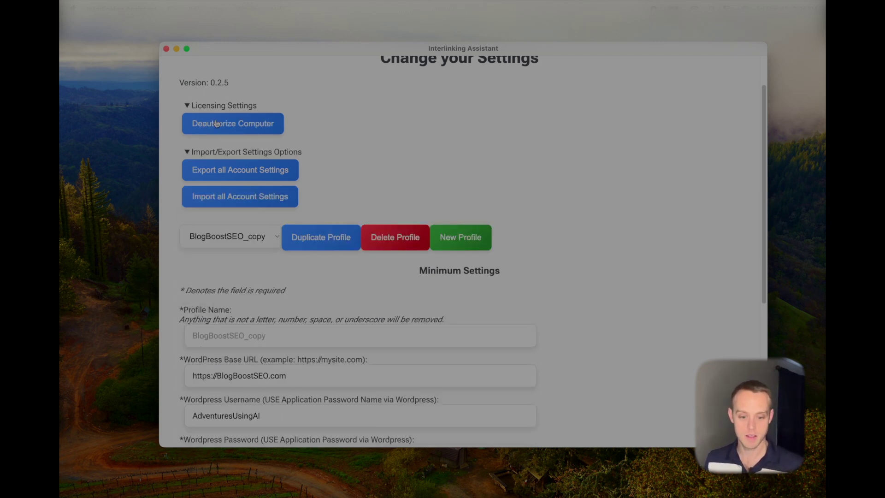
click(220, 126)
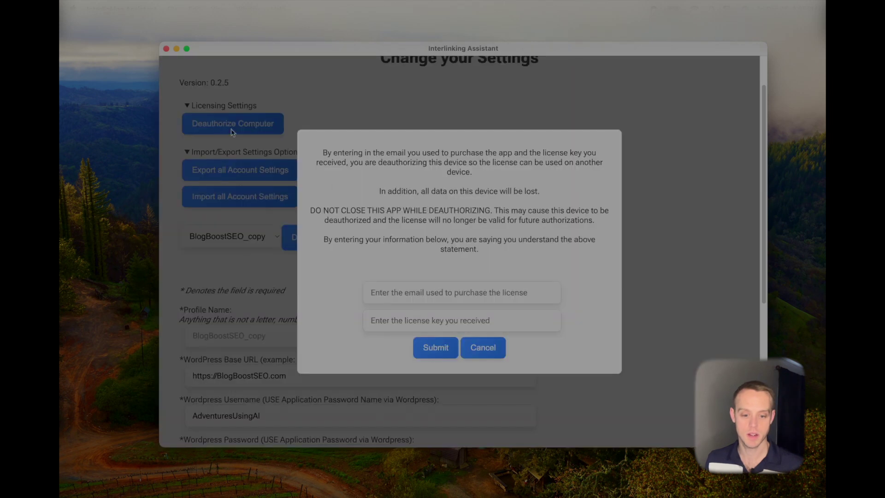